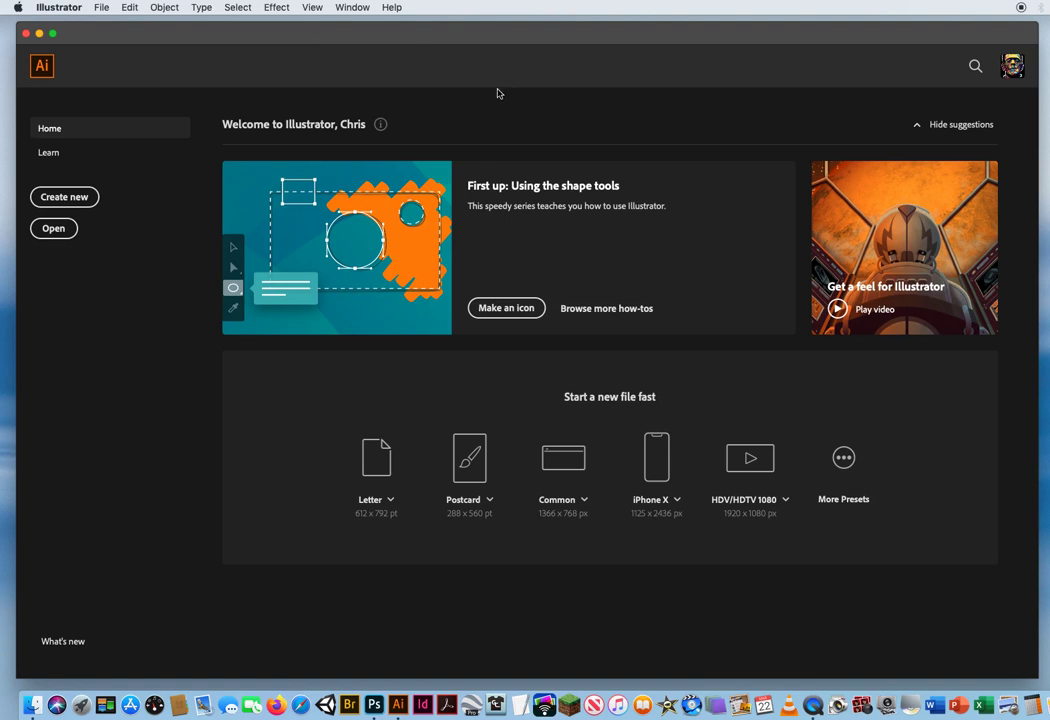
Switch to the Essentials Classic workspace, then reset Essentials Classic to its default layout.
click(354, 7)
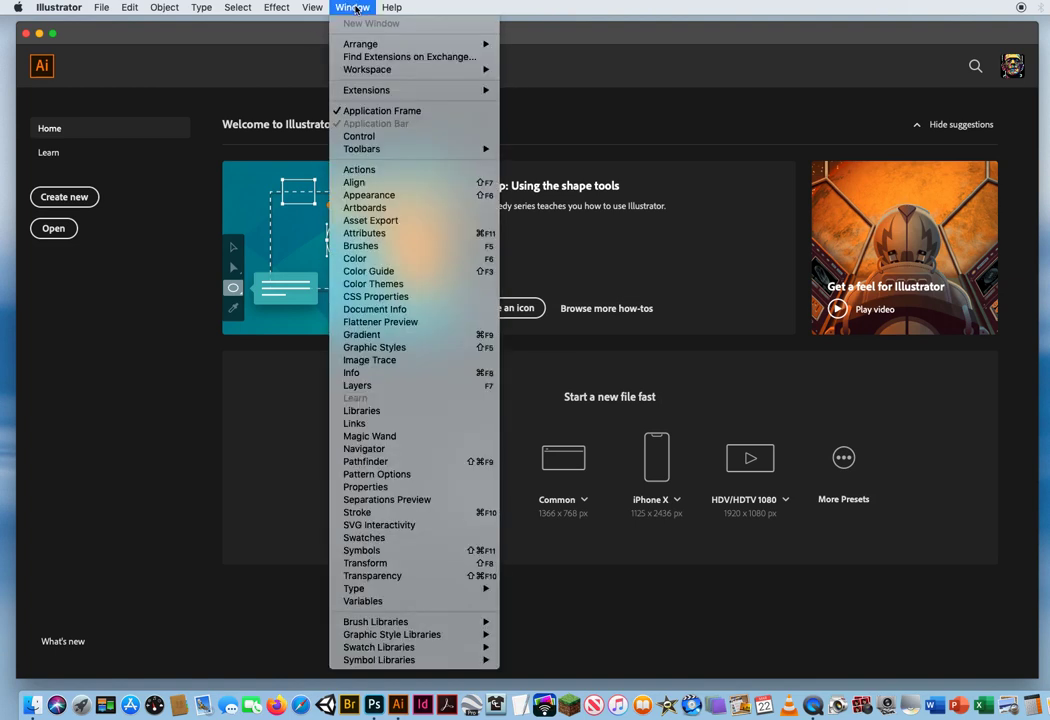
mouse_move(361, 70)
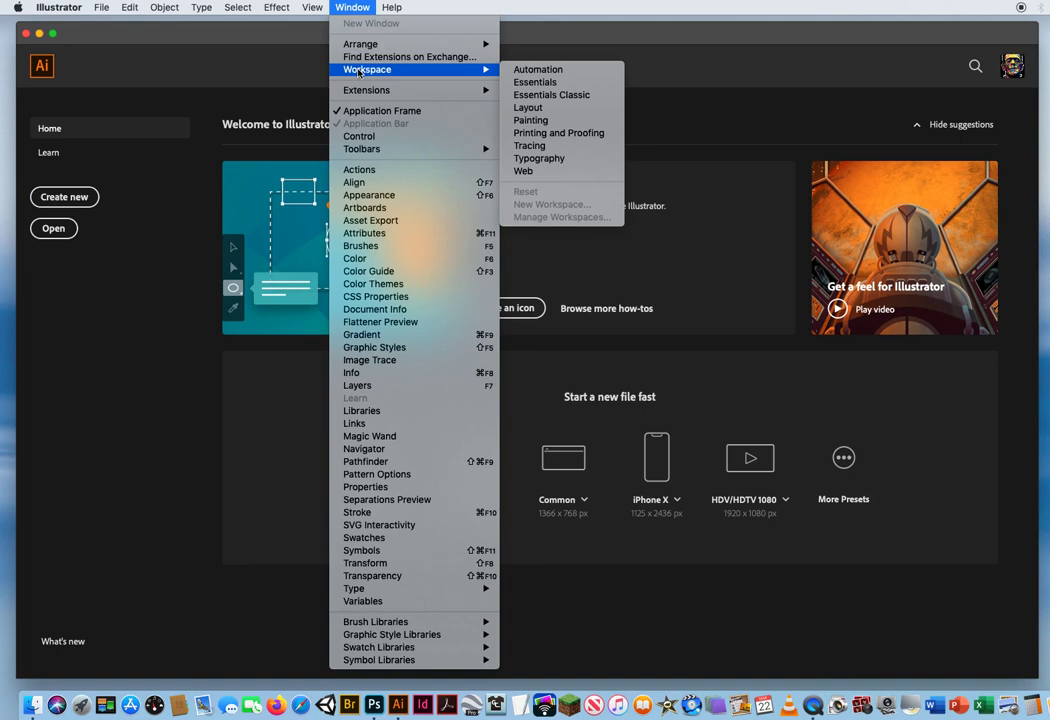
click(563, 96)
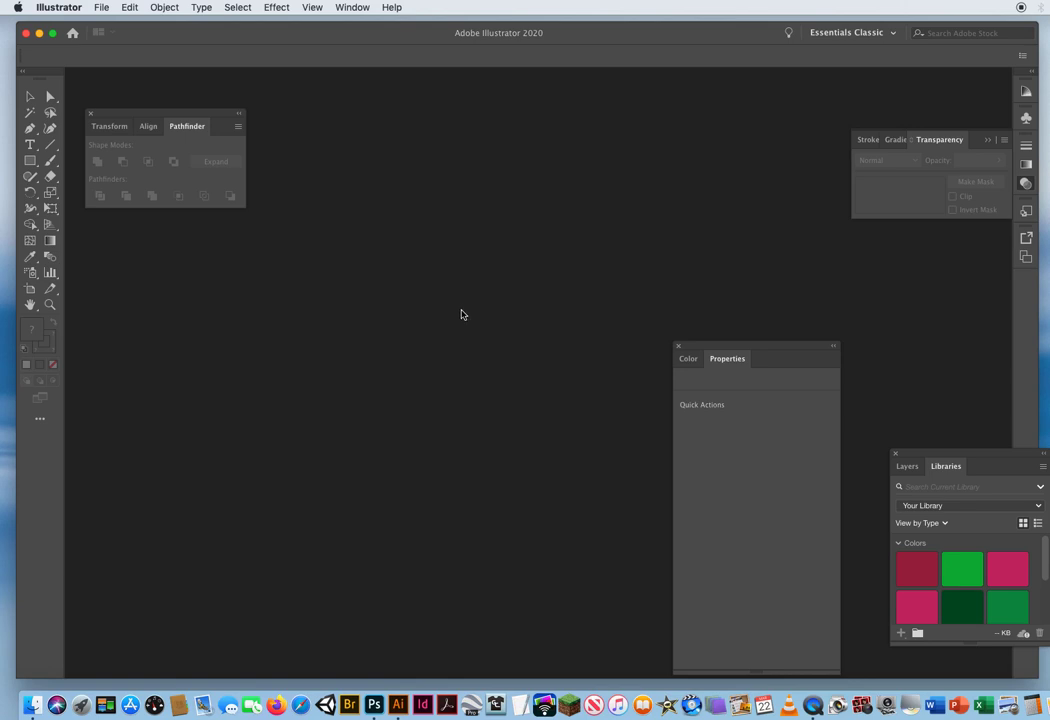
click(353, 8)
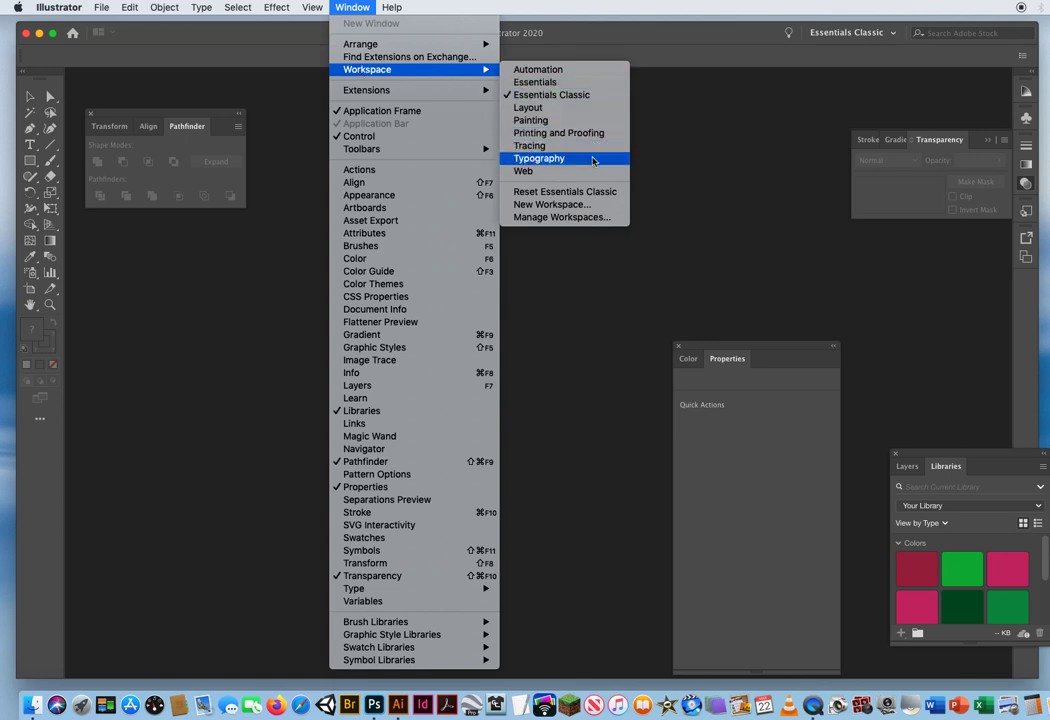
click(567, 194)
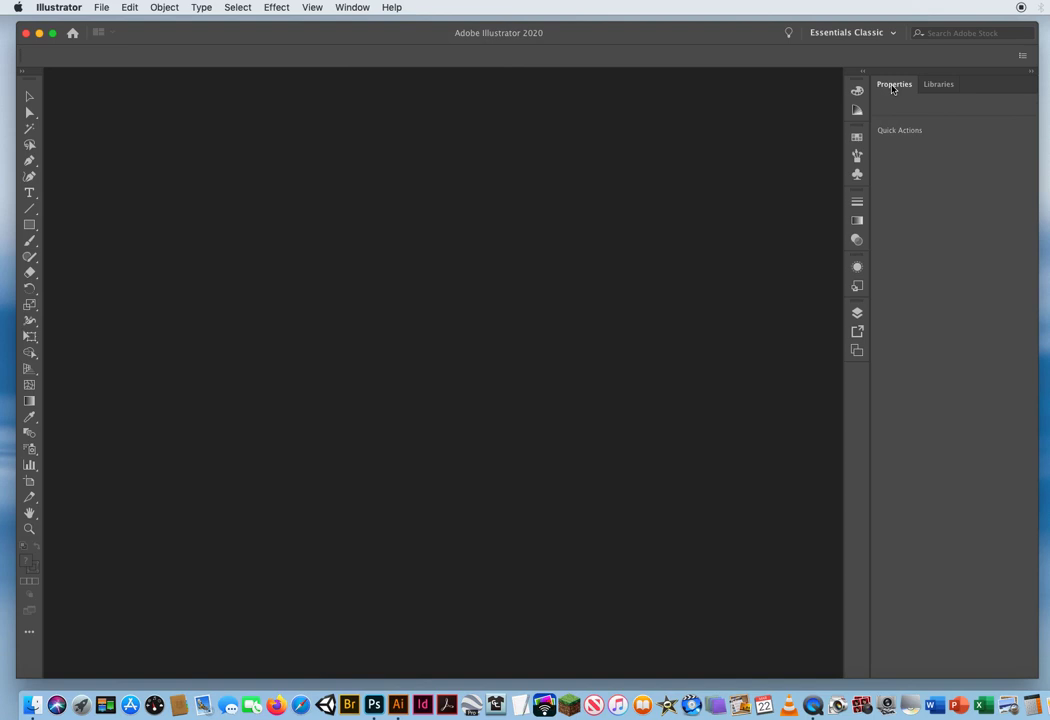
Undock and close the Properties panel, then pull the Libraries panel out of the dock.
drag(893, 88, 547, 127)
click(528, 111)
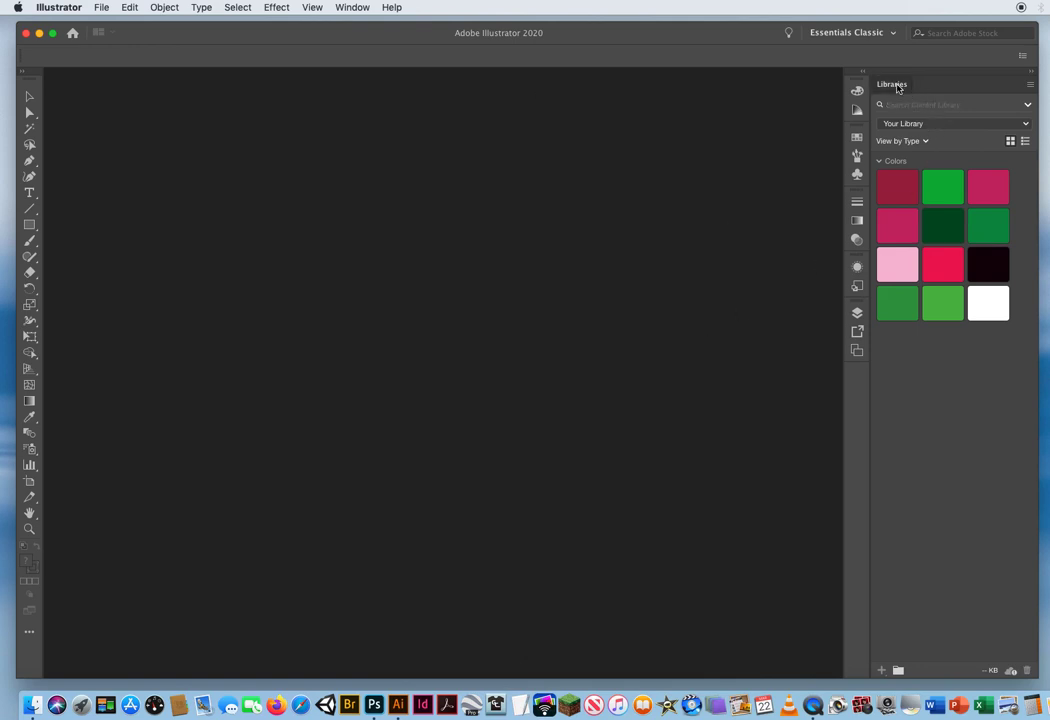
drag(893, 85, 612, 118)
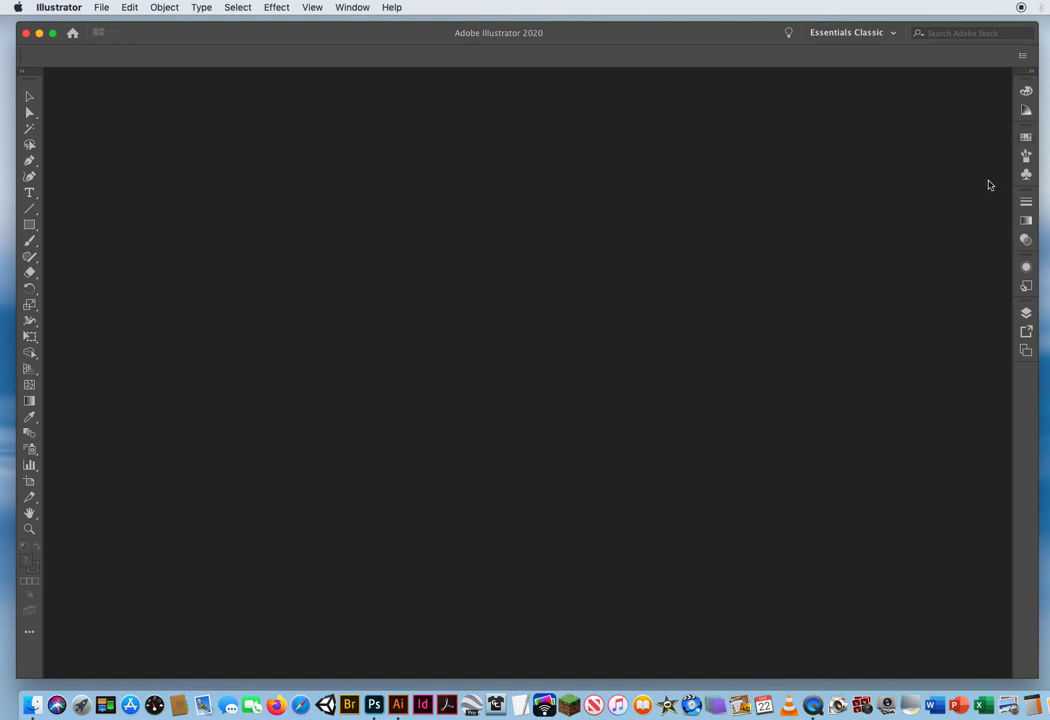
Float the Layers panel on its own and make it much taller.
click(1030, 75)
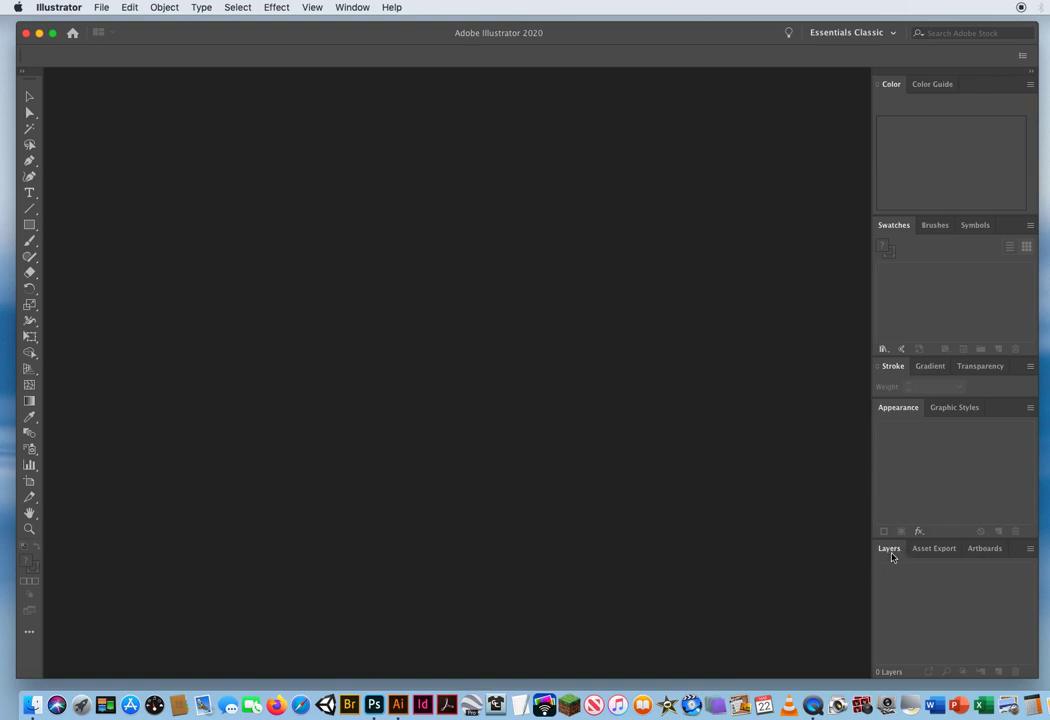
mouse_move(892, 557)
mouse_down()
mouse_move(857, 478)
mouse_move(830, 325)
mouse_move(806, 141)
mouse_move(813, 89)
mouse_move(815, 100)
mouse_up()
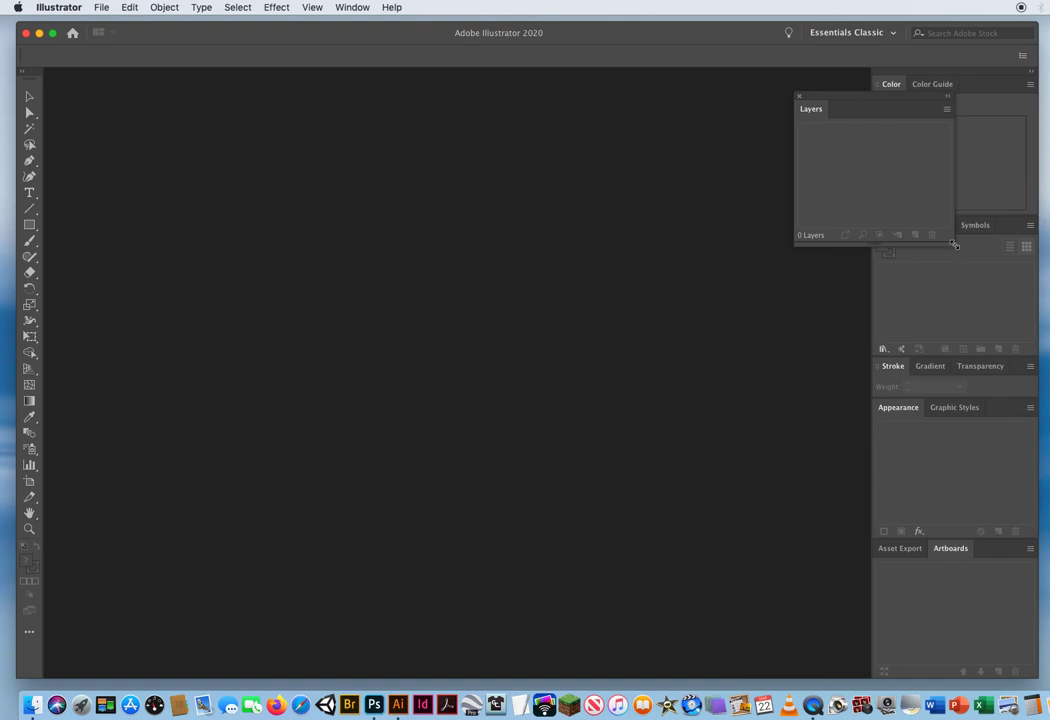
drag(952, 245, 940, 658)
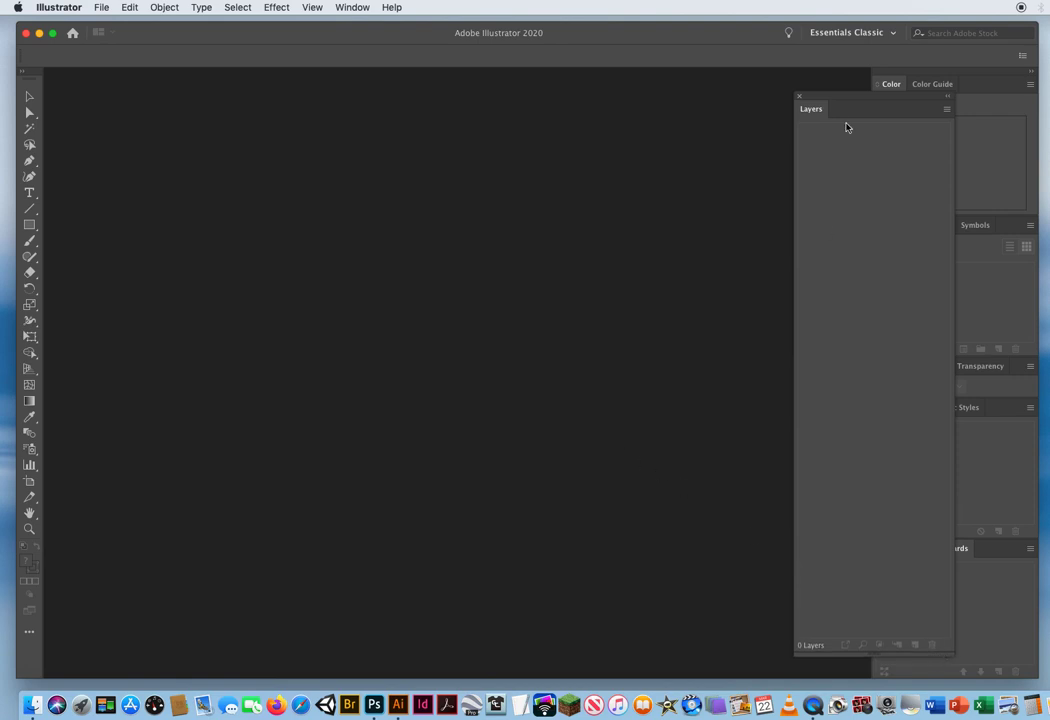
mouse_move(846, 99)
mouse_down()
mouse_move(623, 103)
mouse_move(759, 87)
mouse_move(846, 96)
mouse_up()
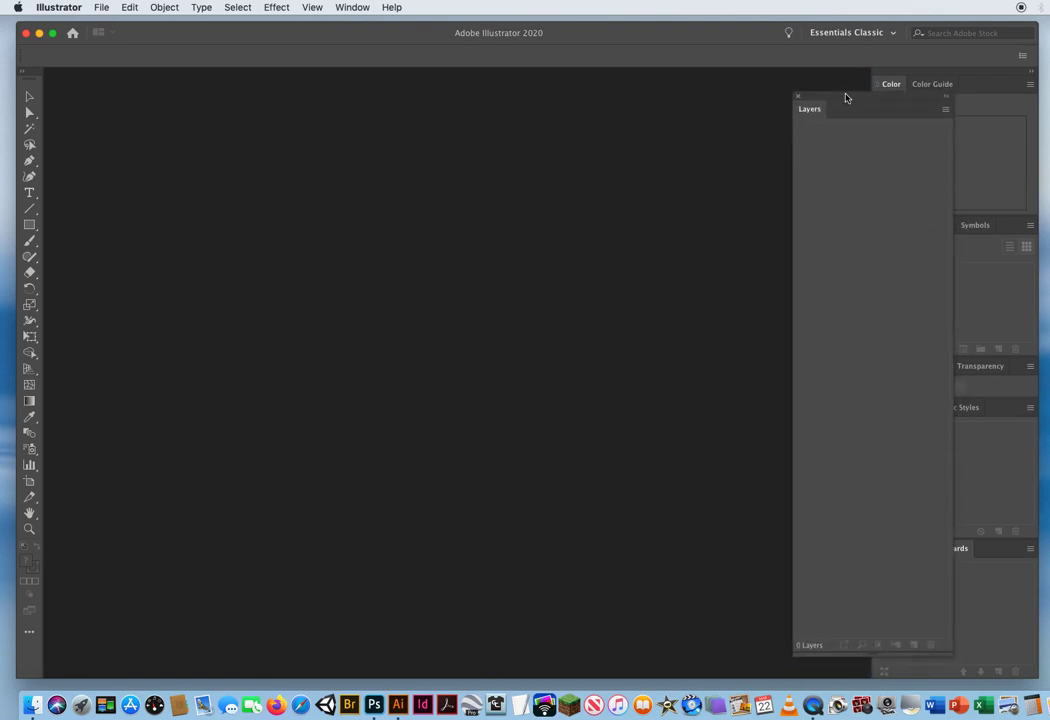
Collapse the docked panels to icons, park Layers beside them, and show tools in two columns.
click(1032, 75)
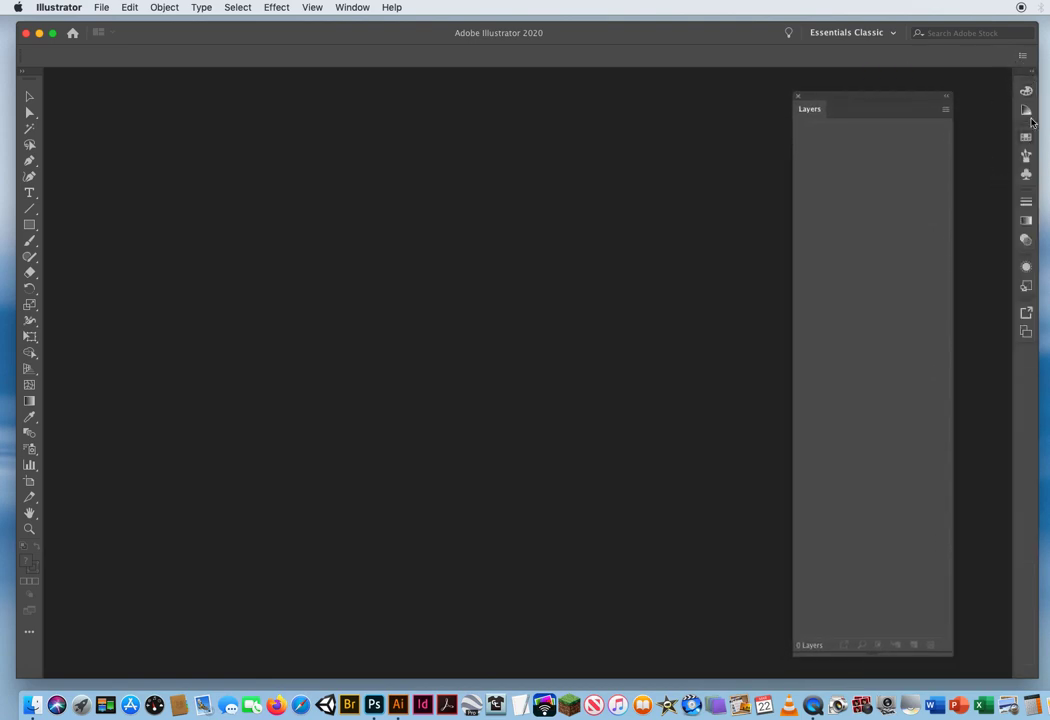
drag(870, 101, 914, 90)
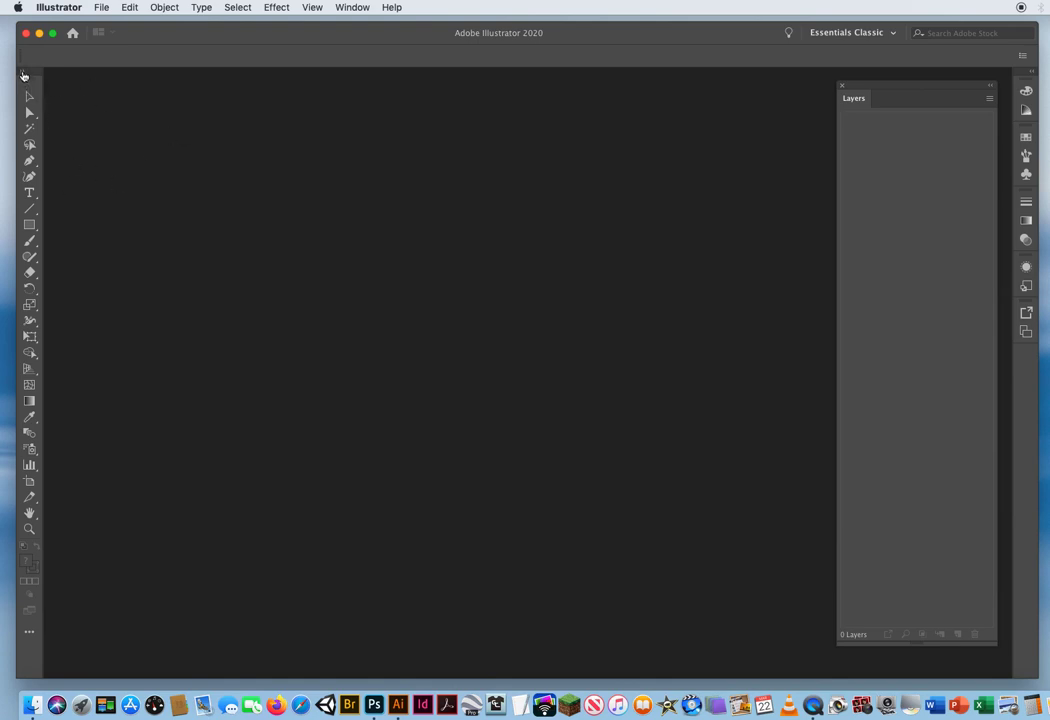
click(23, 72)
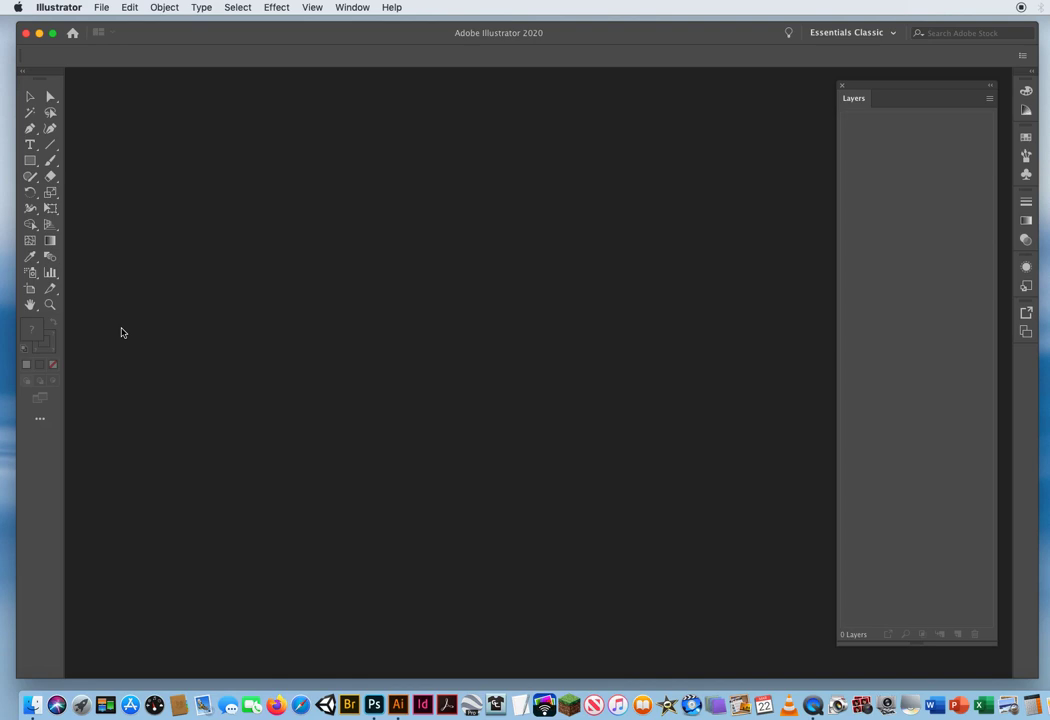
In General preferences, disable Double Click To Isolate; enable Scale Strokes & Effects, Scale Corners, Transform Pattern Tiles.
click(59, 8)
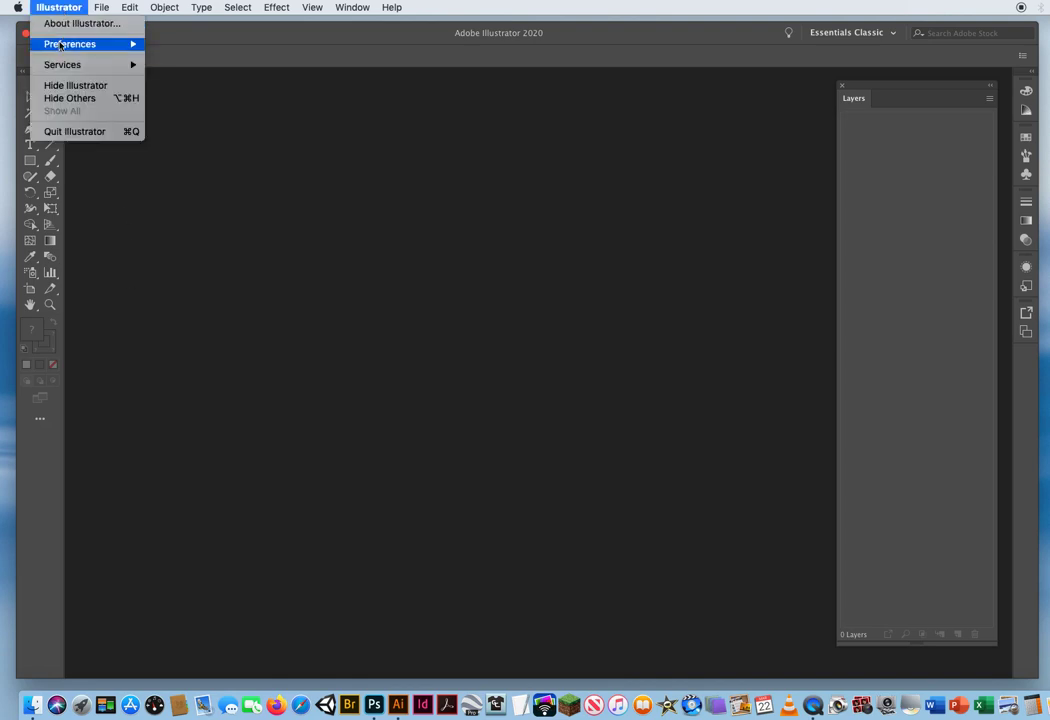
mouse_move(54, 42)
click(179, 45)
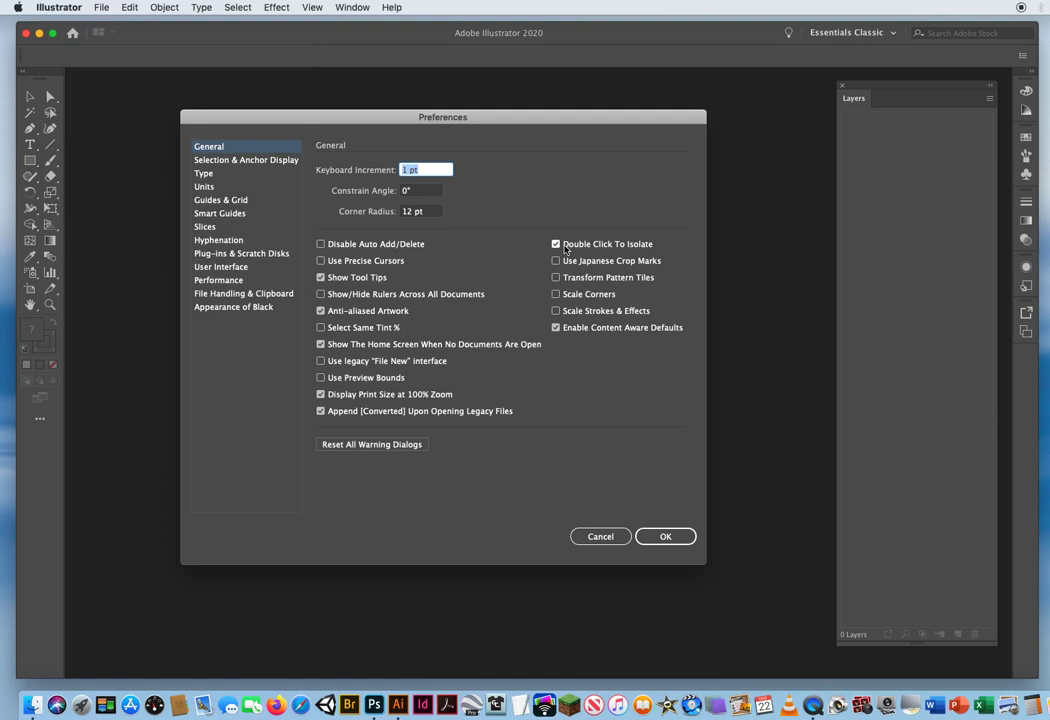
click(556, 244)
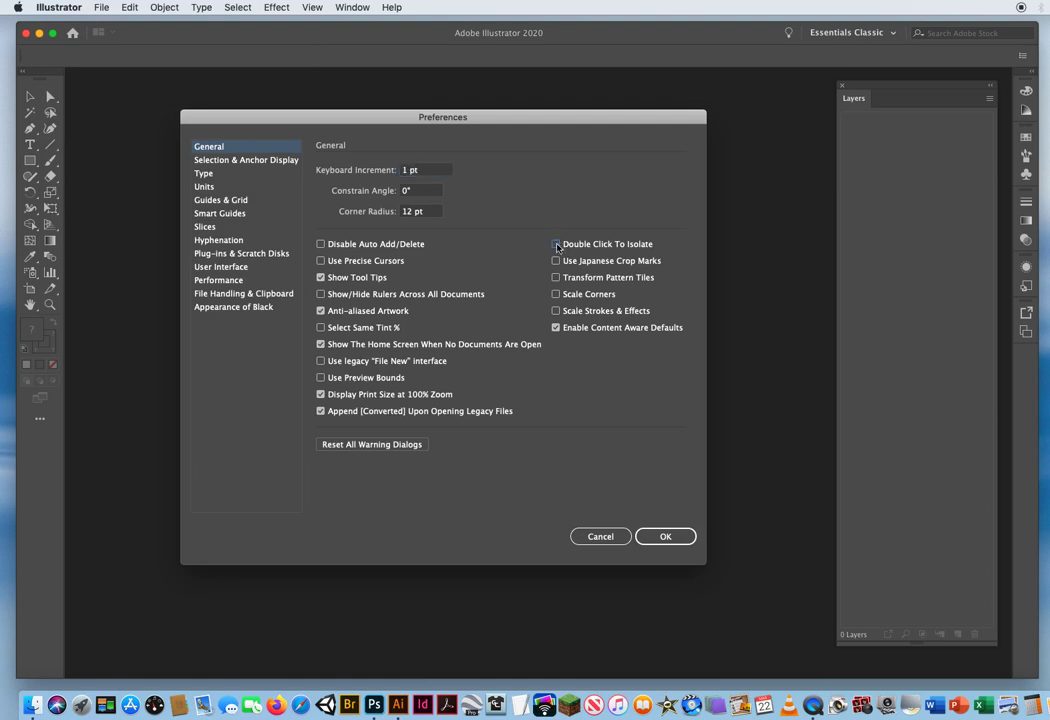
click(609, 311)
click(558, 295)
click(556, 277)
Turn off Rubber Band for the Pen Tool and Curvature Tool.
click(230, 161)
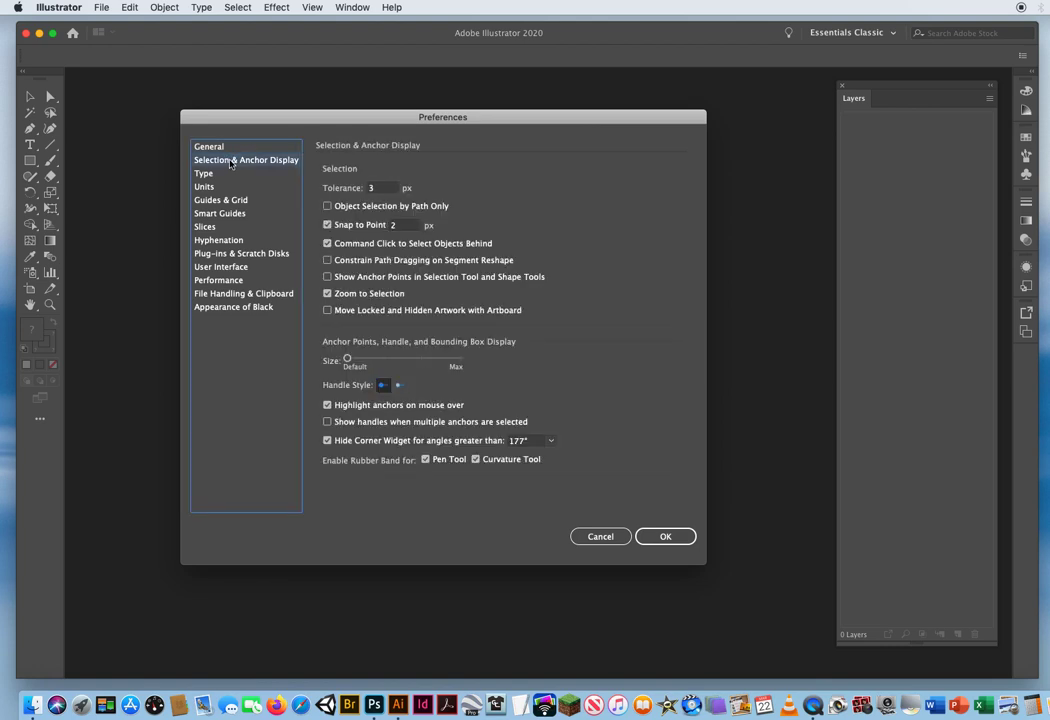
click(425, 459)
click(476, 459)
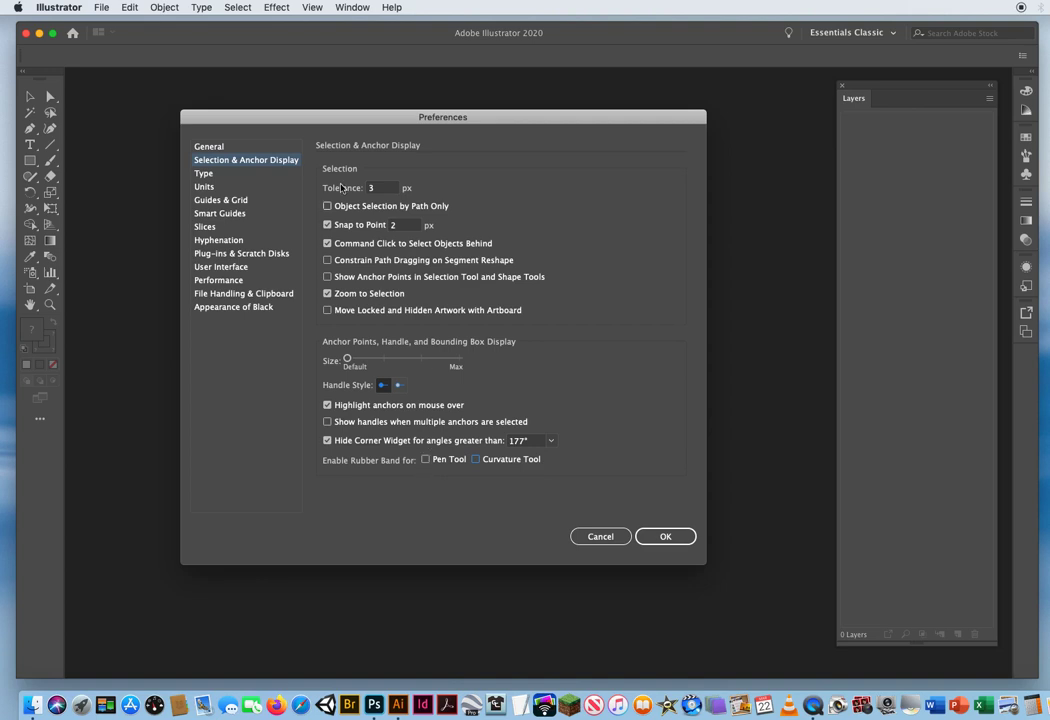
In Type preferences, turn off placeholder text fill and Show Character Alternates.
click(242, 175)
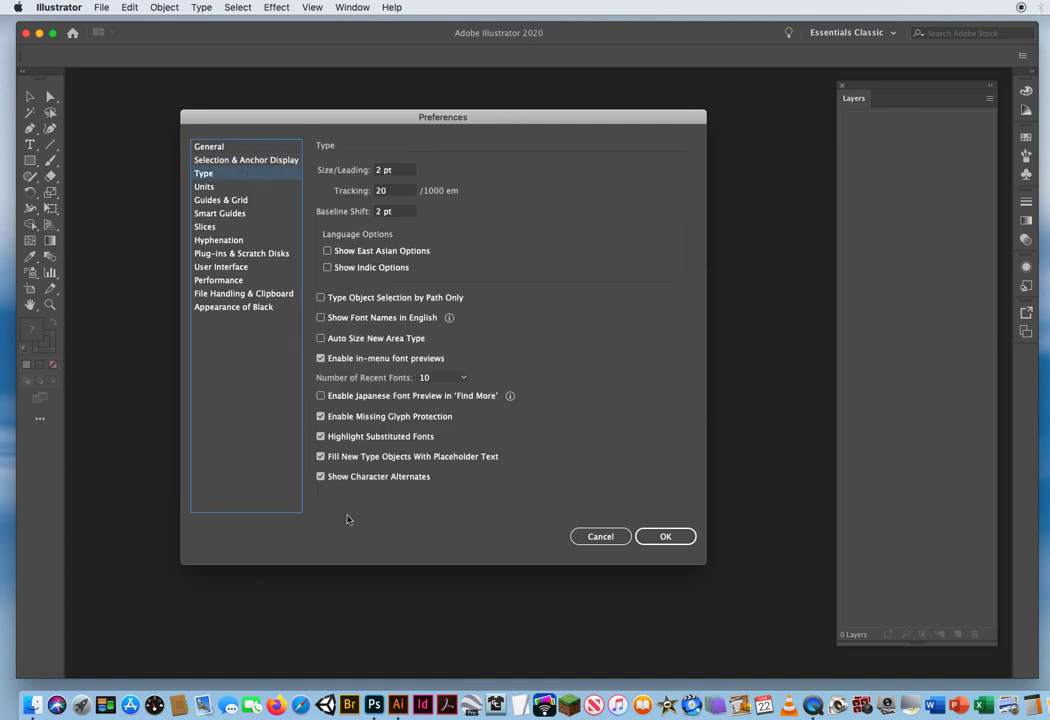
click(321, 457)
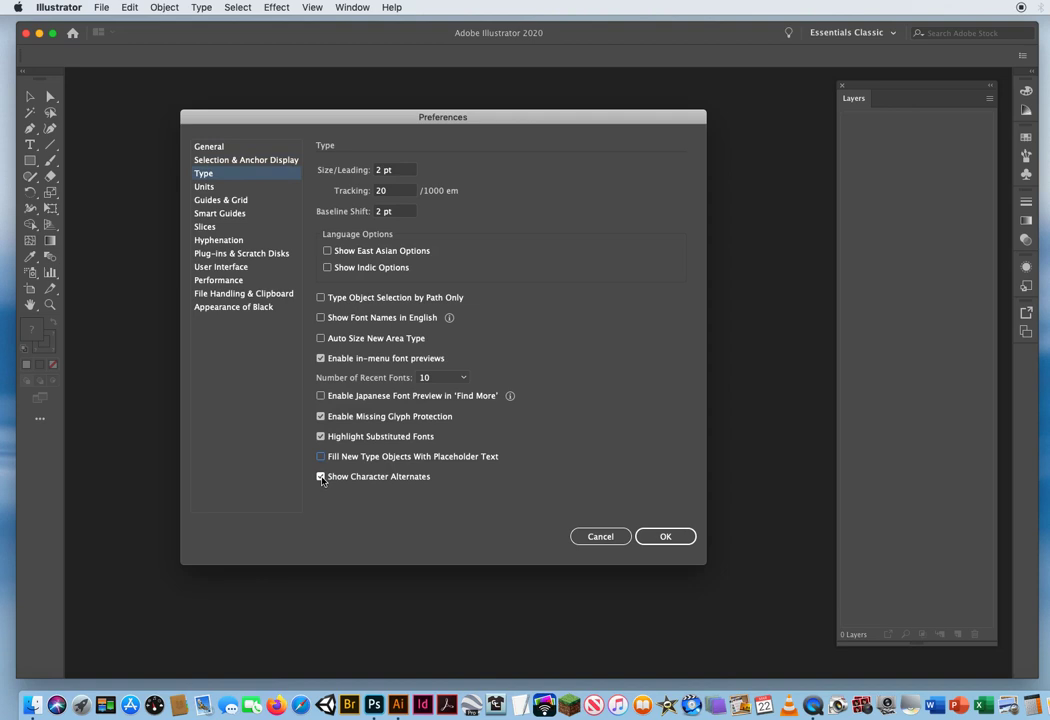
click(320, 476)
Set general units to Inches and the guide colour to Light Red.
click(237, 186)
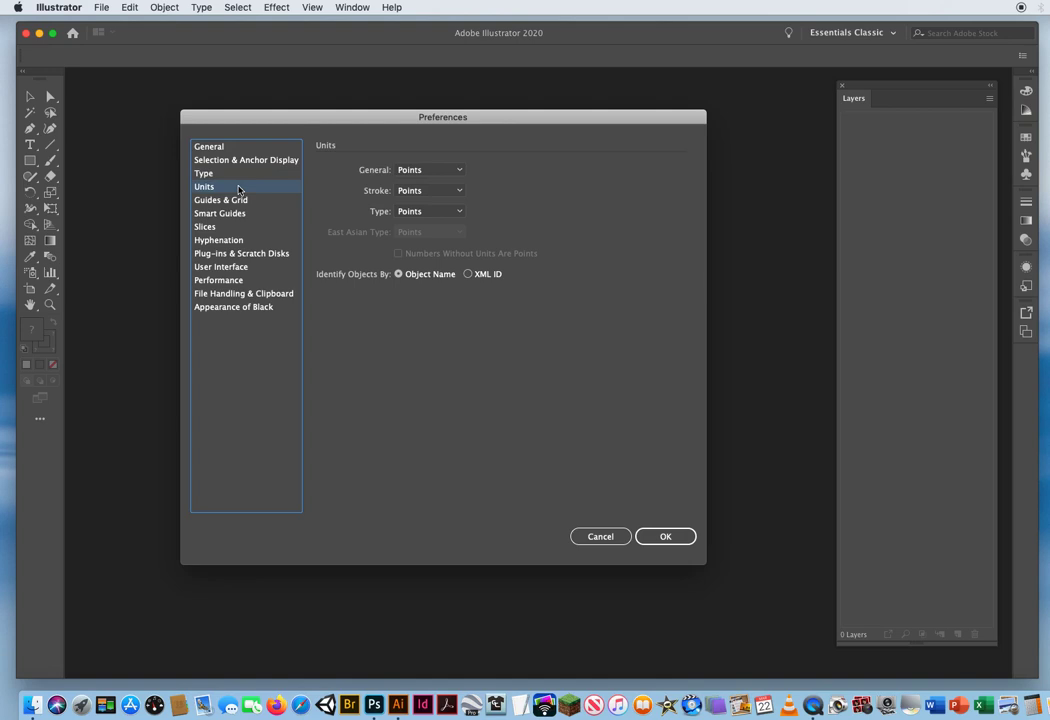
click(423, 171)
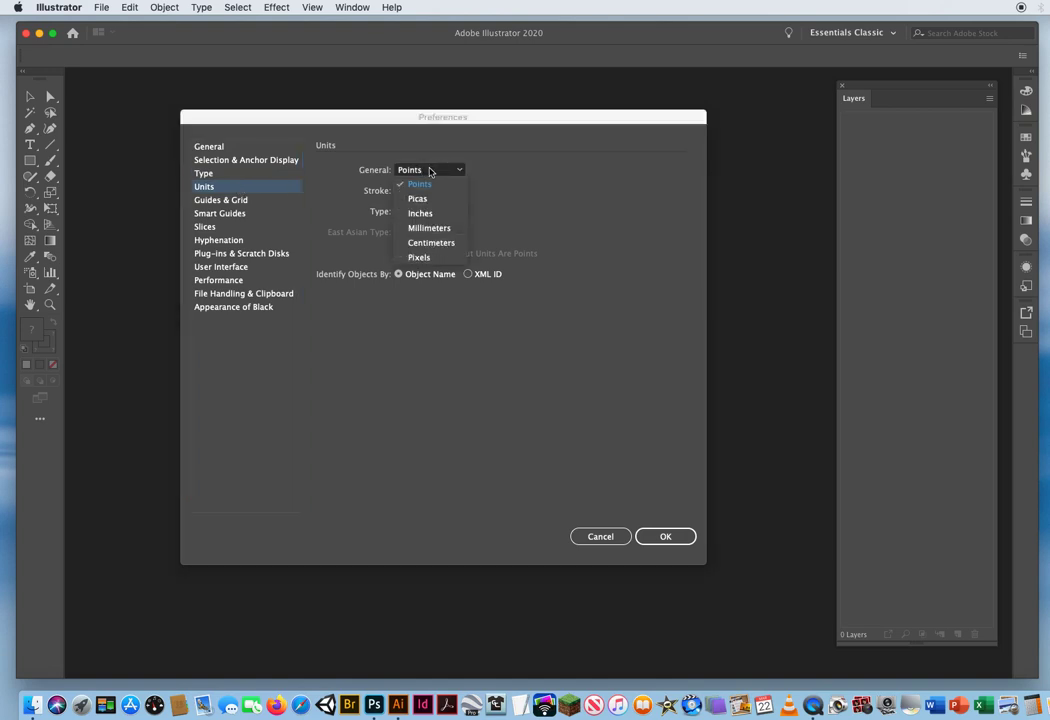
click(424, 213)
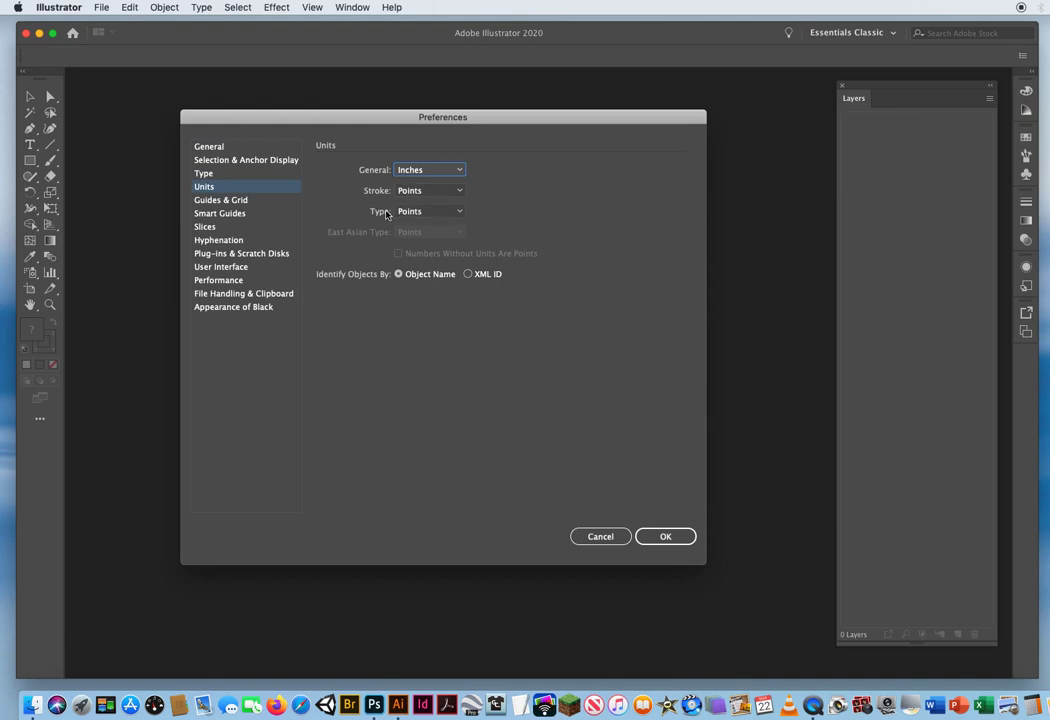
click(265, 202)
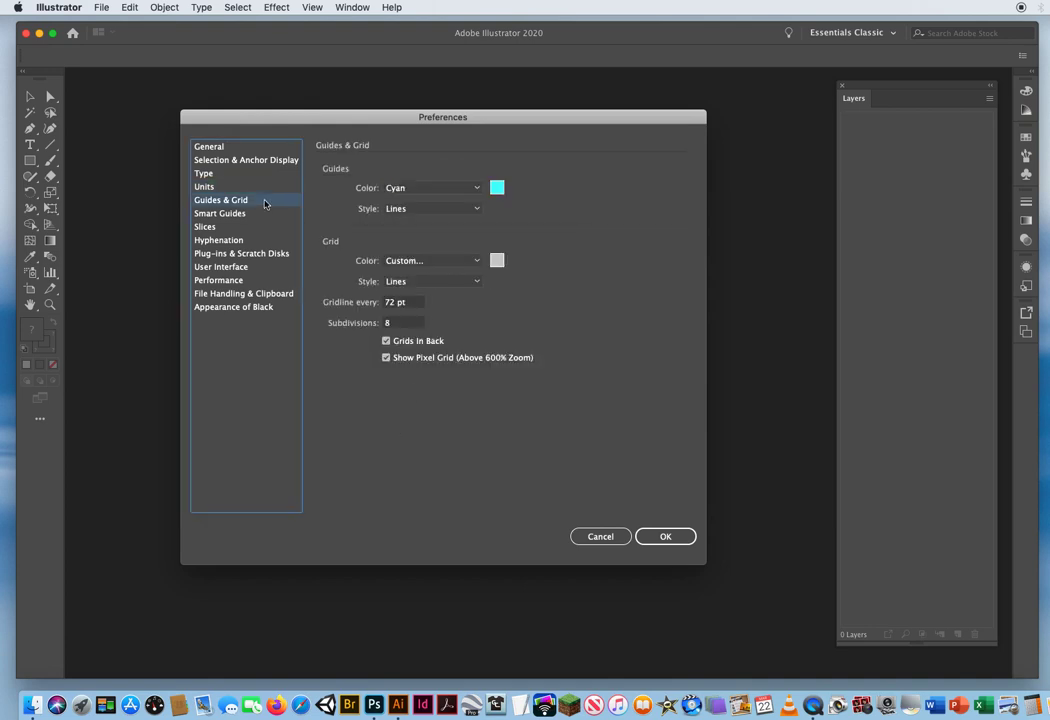
click(440, 189)
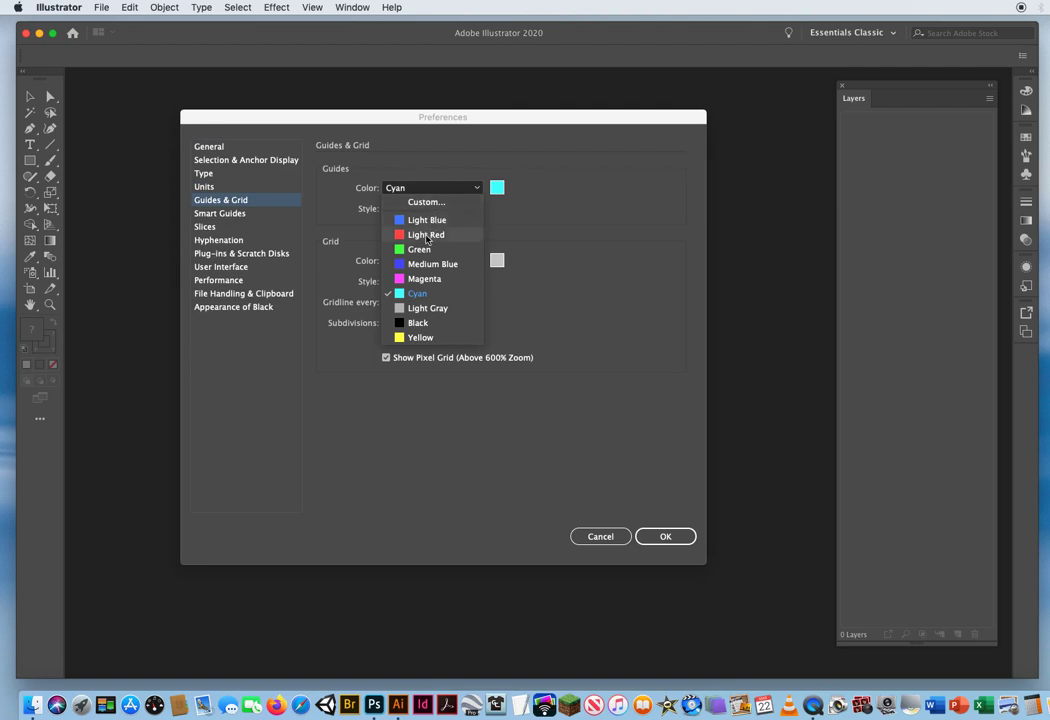
click(426, 235)
Set the Smart Guides colour to Medium Blue.
click(278, 215)
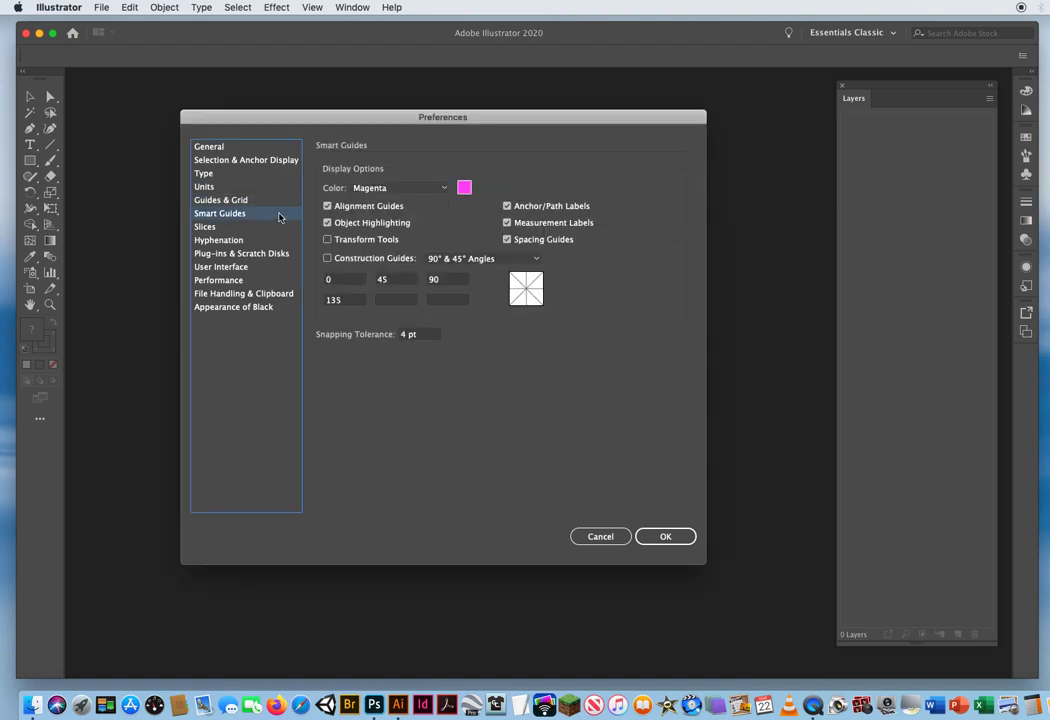
click(430, 187)
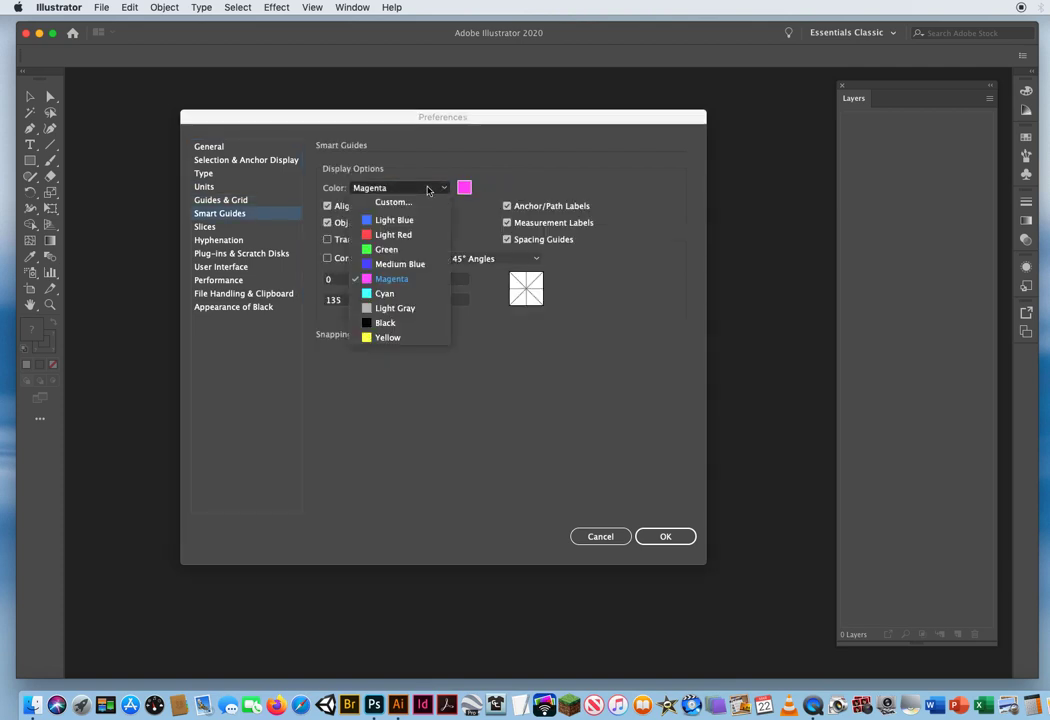
click(400, 264)
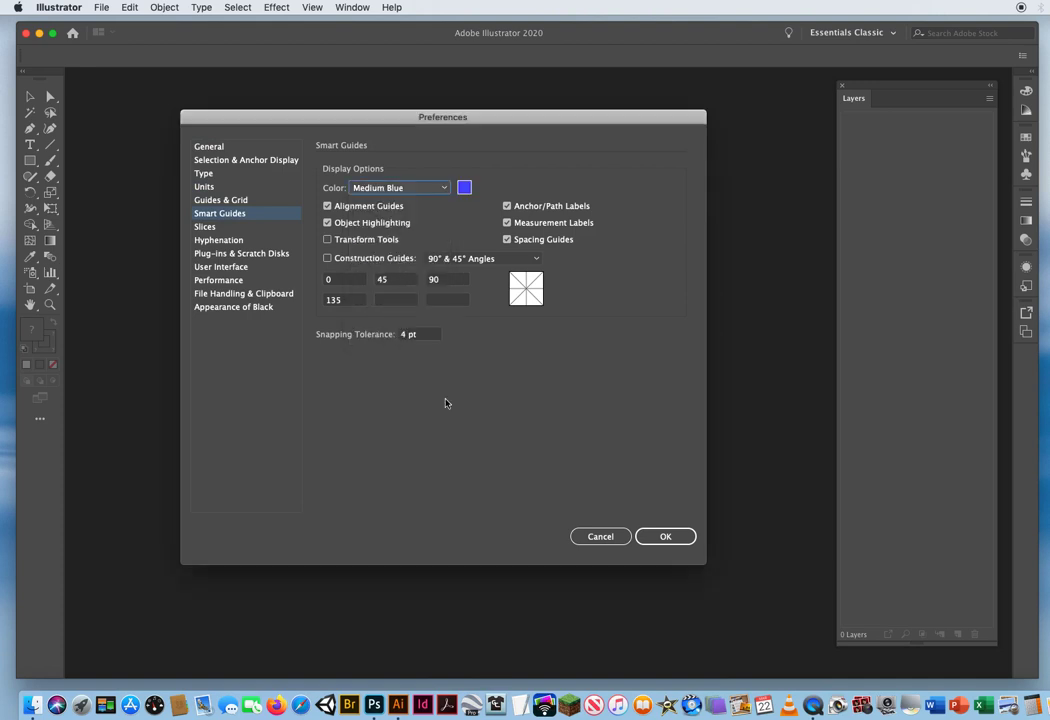
Browse Slices, Hyphenation, Plug-ins & Scratch Disks and User Interface, ending on Performance.
click(248, 227)
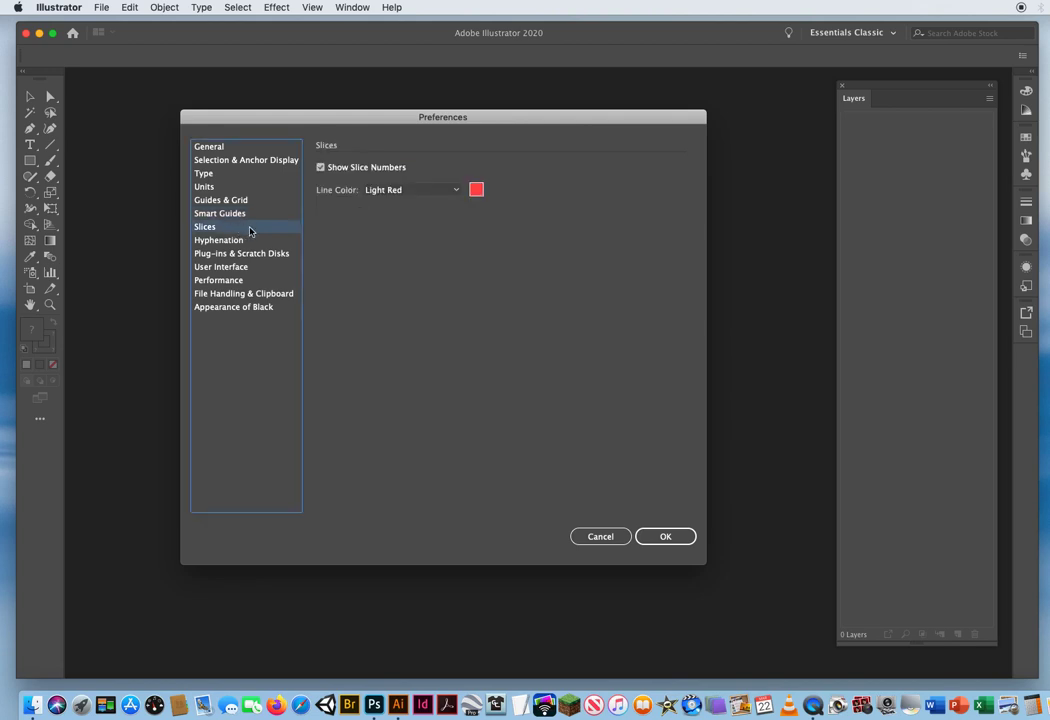
click(255, 242)
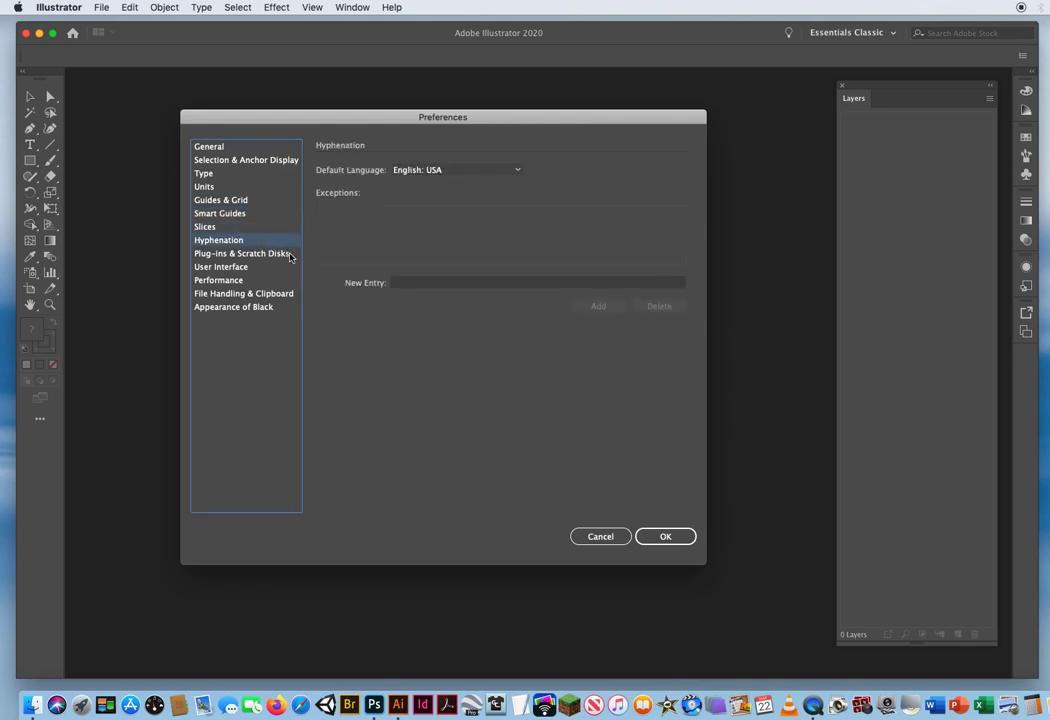
click(280, 254)
click(252, 269)
click(249, 284)
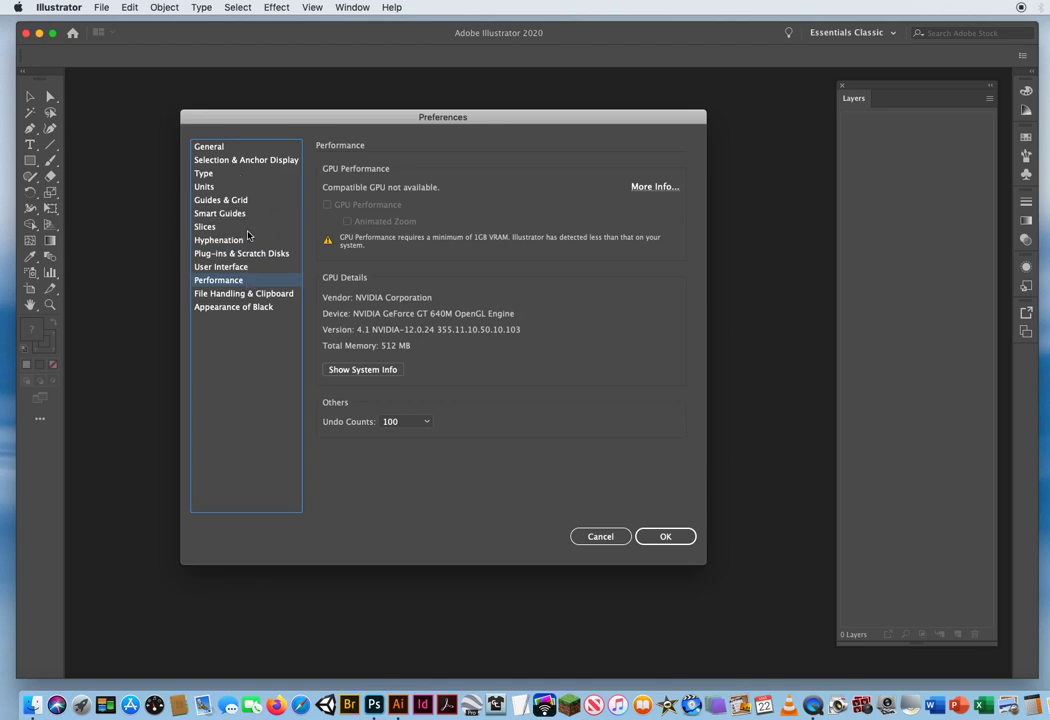
Accept the preferences and browse the Desktop in the Open dialog.
click(665, 536)
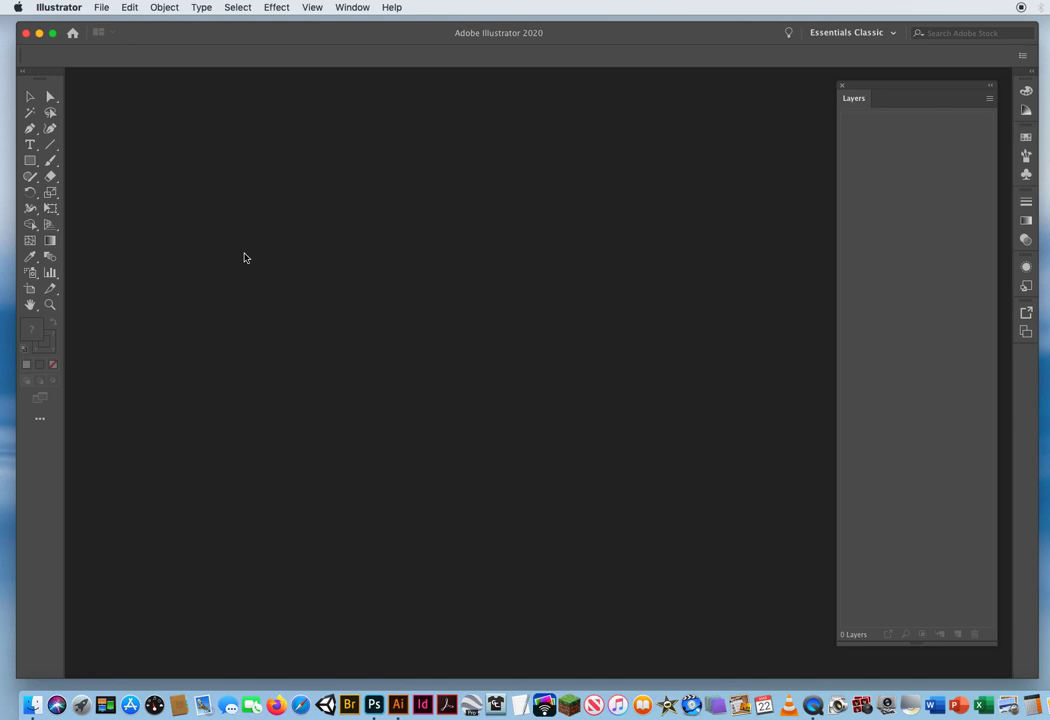
click(95, 8)
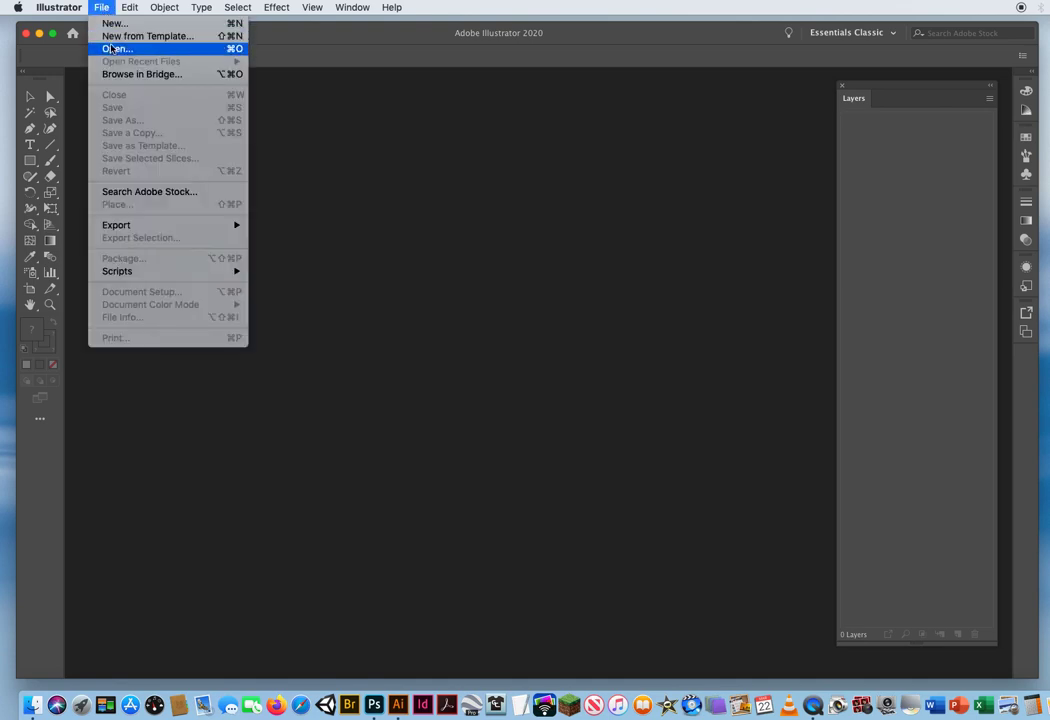
click(116, 49)
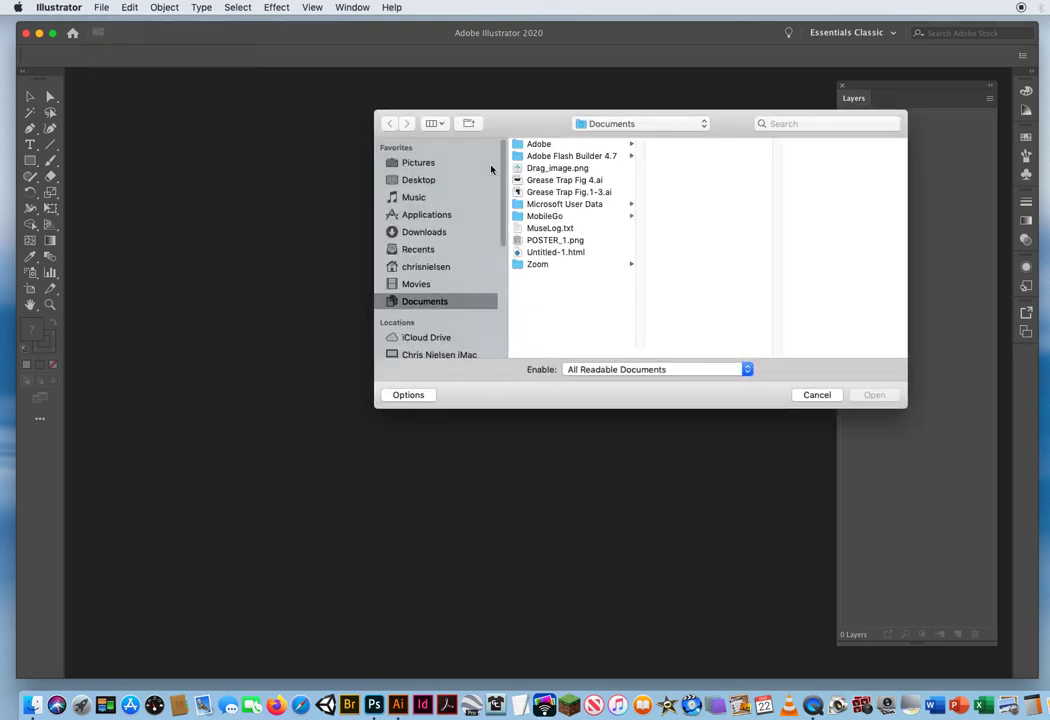
click(450, 184)
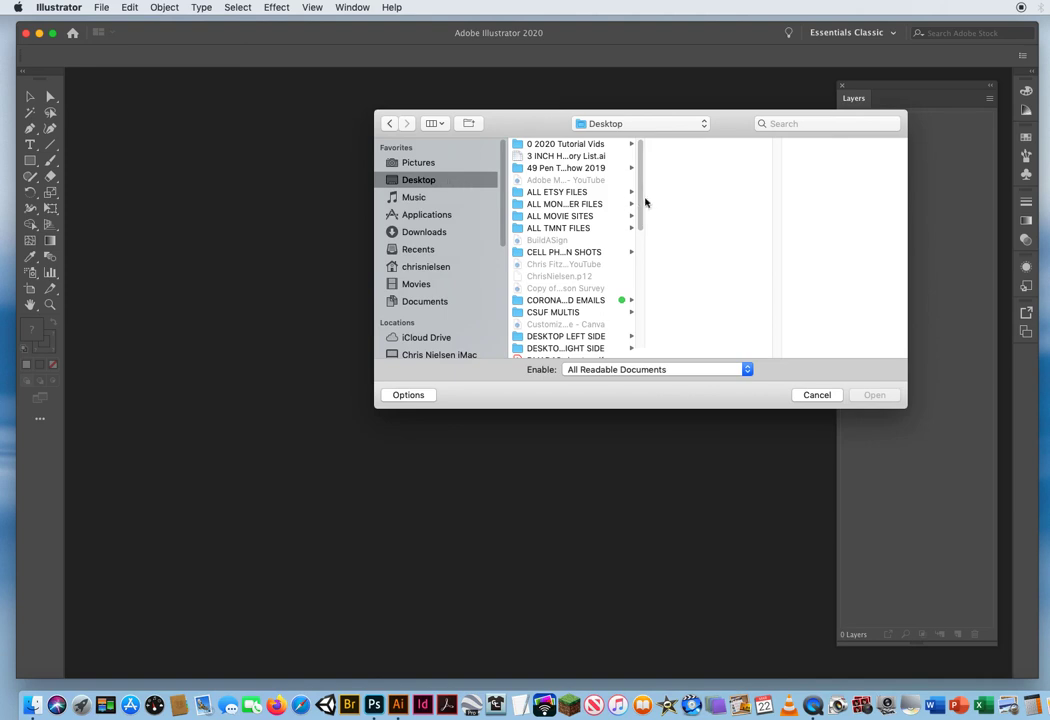
drag(640, 197, 636, 226)
click(574, 213)
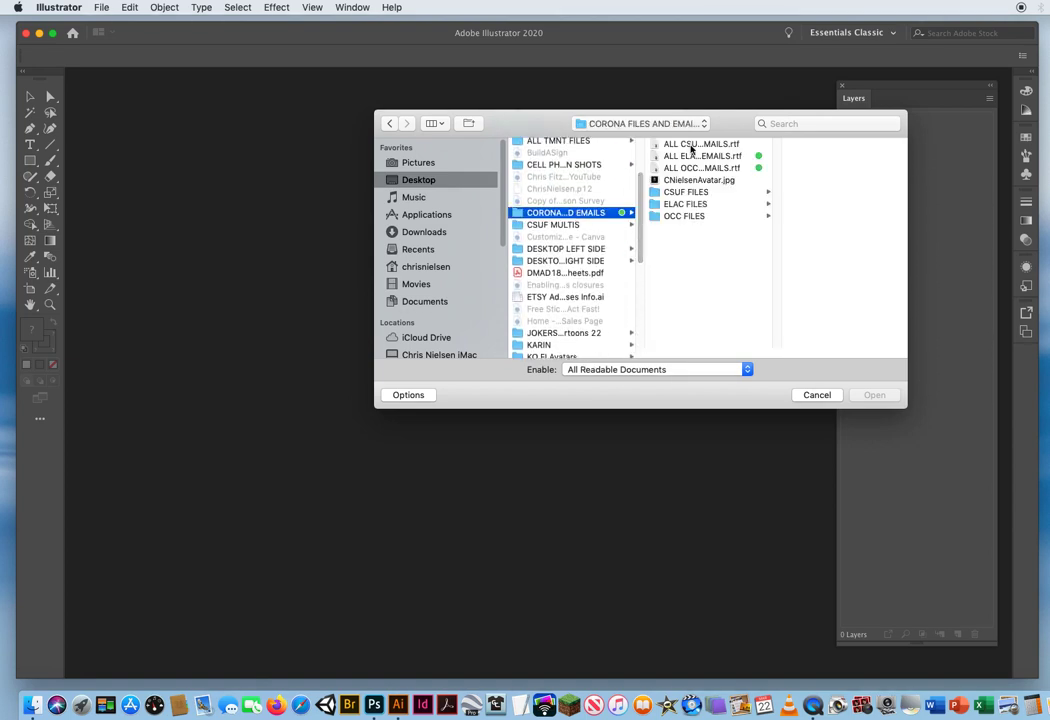
drag(641, 213, 639, 294)
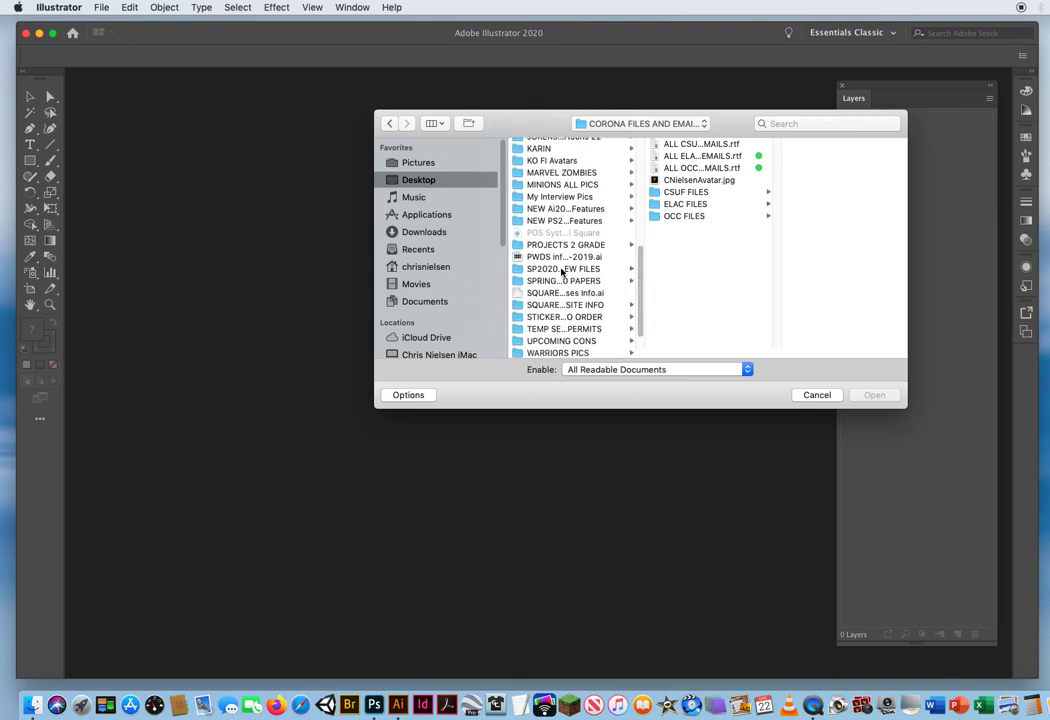
Go through the course folders to 5 FIXING YOUR LAYERS and open FIX THE LAYERS ORDER.ai.
click(563, 269)
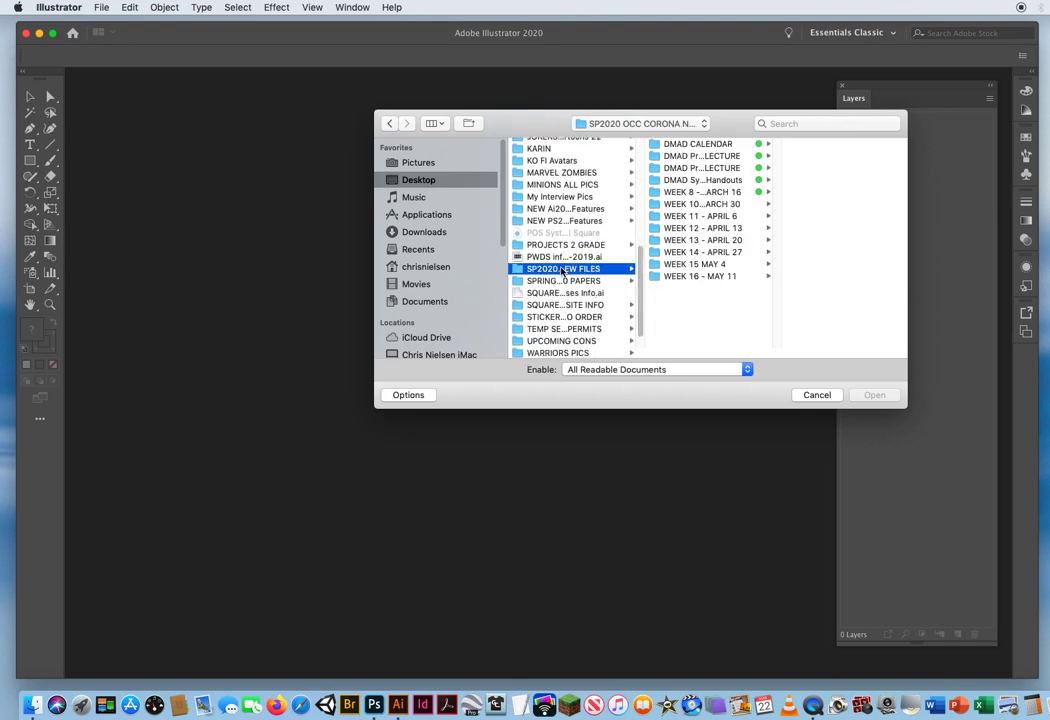
click(700, 204)
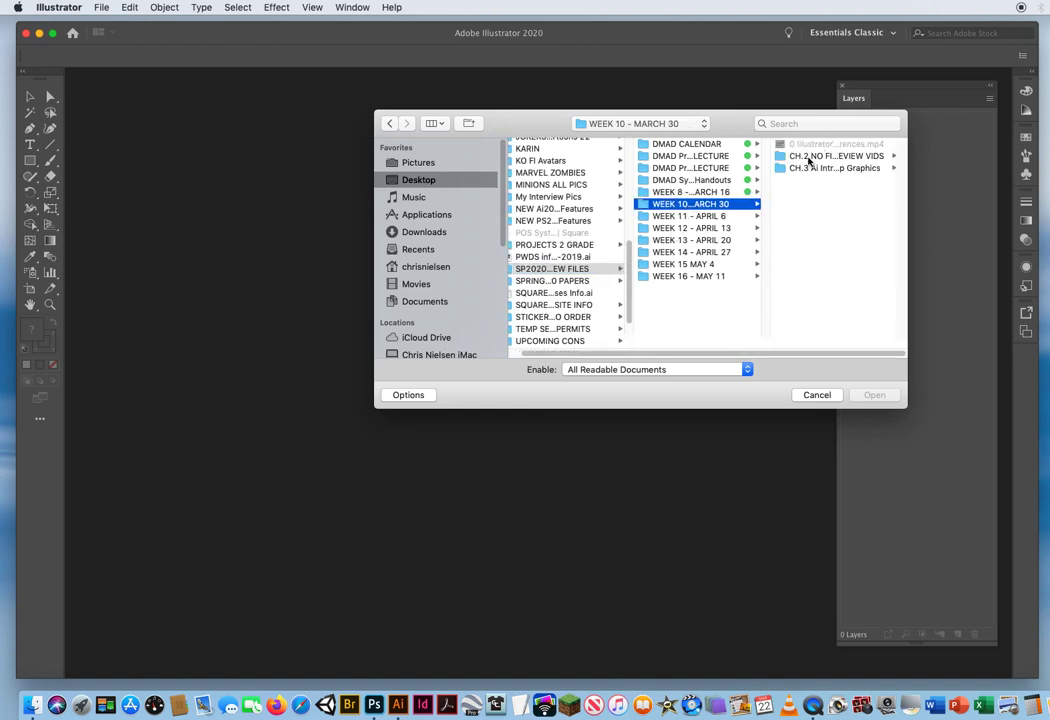
click(810, 169)
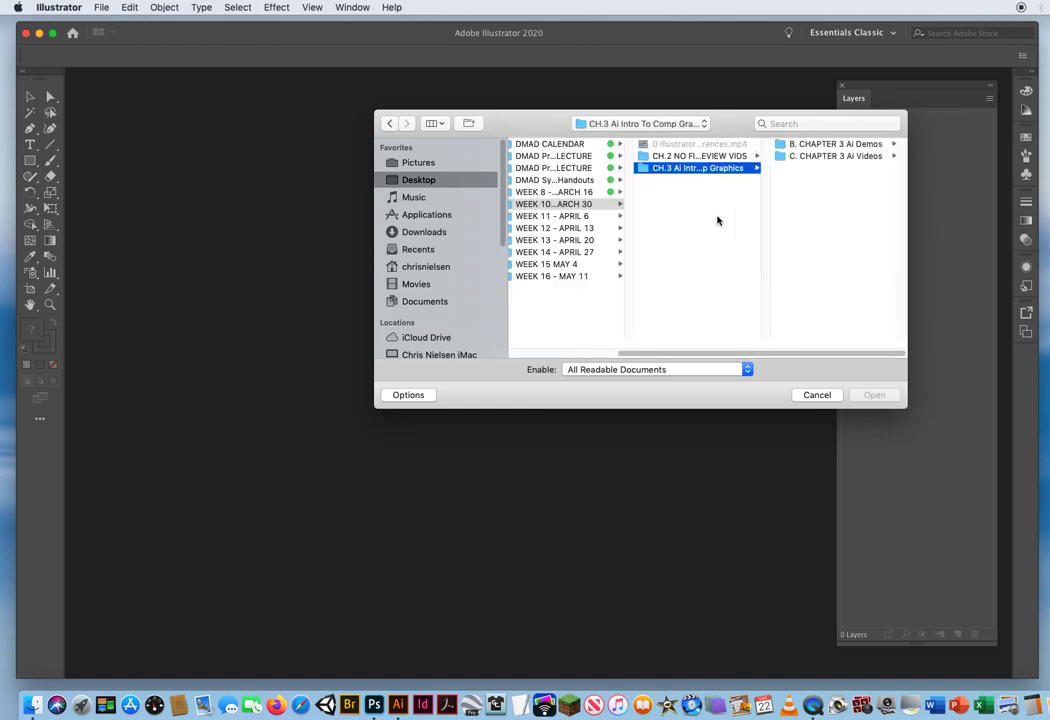
click(828, 146)
click(820, 157)
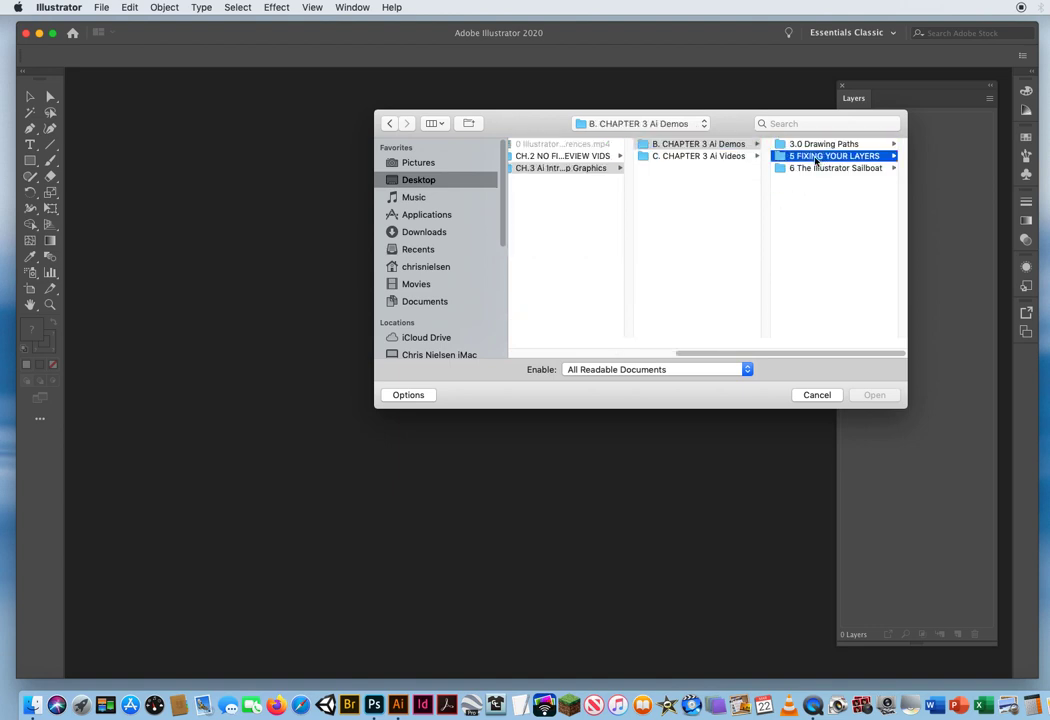
click(802, 146)
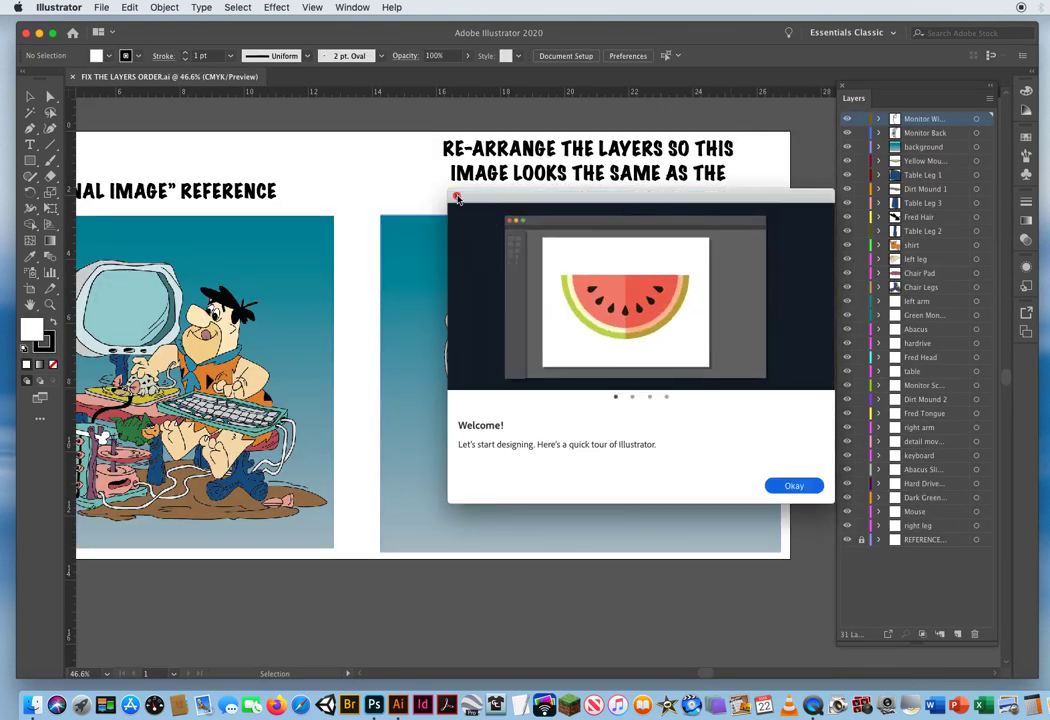
Close the Welcome tour and hide the rulers with Cmd+R.
click(457, 198)
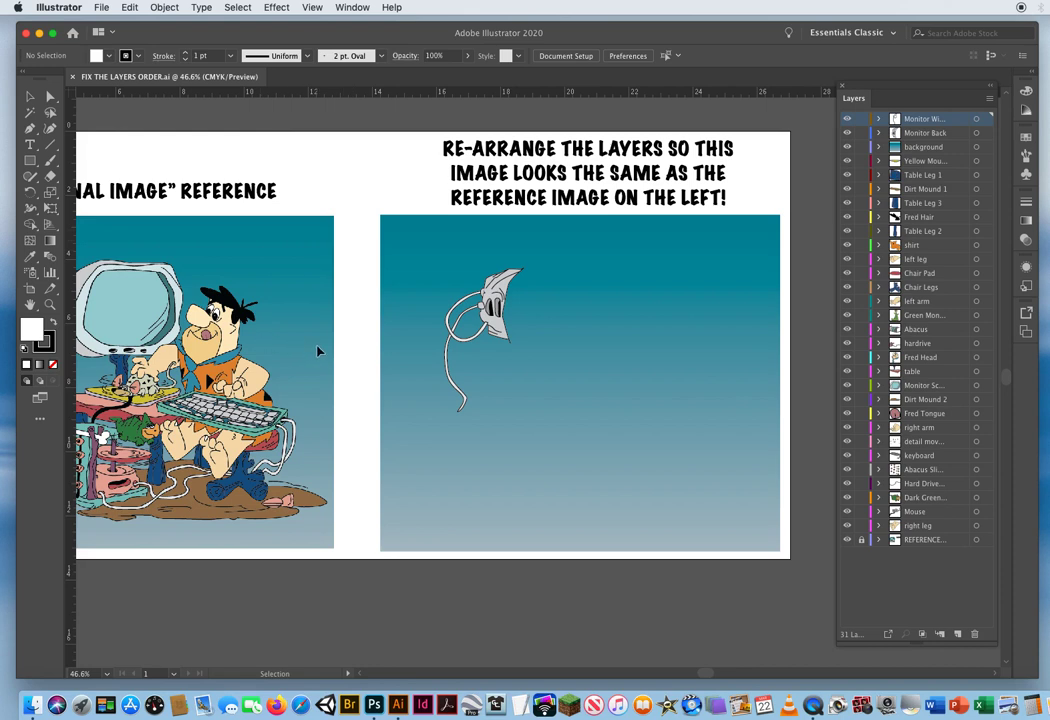
key(a)
key(super+r)
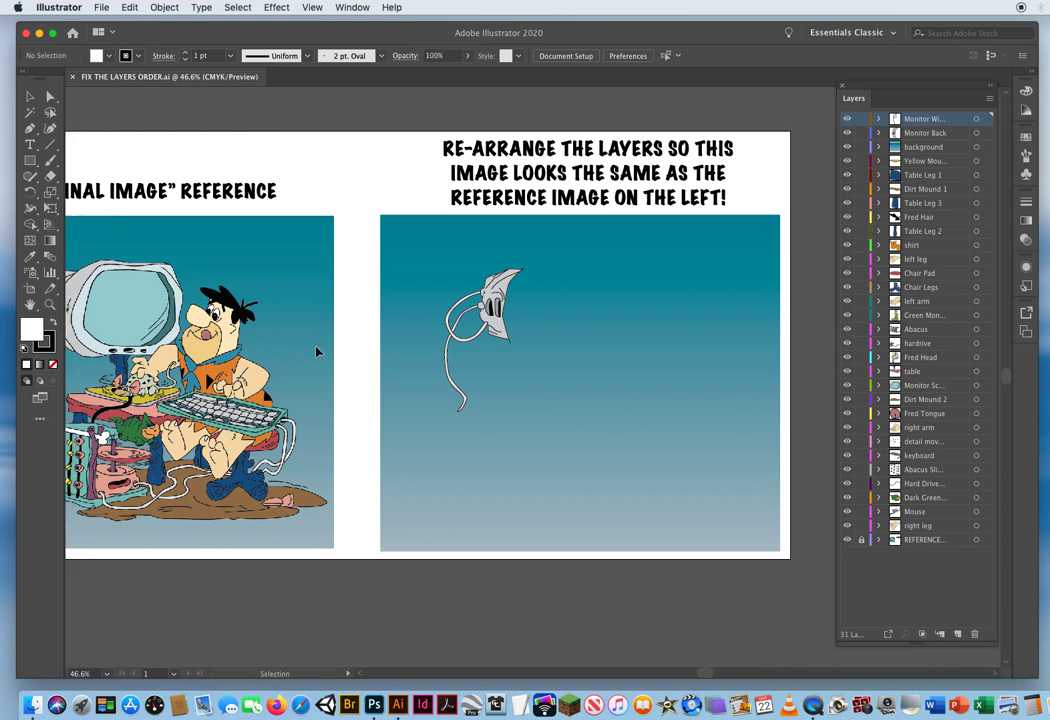
Pan across the reference picture and the drawing to fix, moving the Layers panel aside.
key(space)
drag(215, 330, 431, 322)
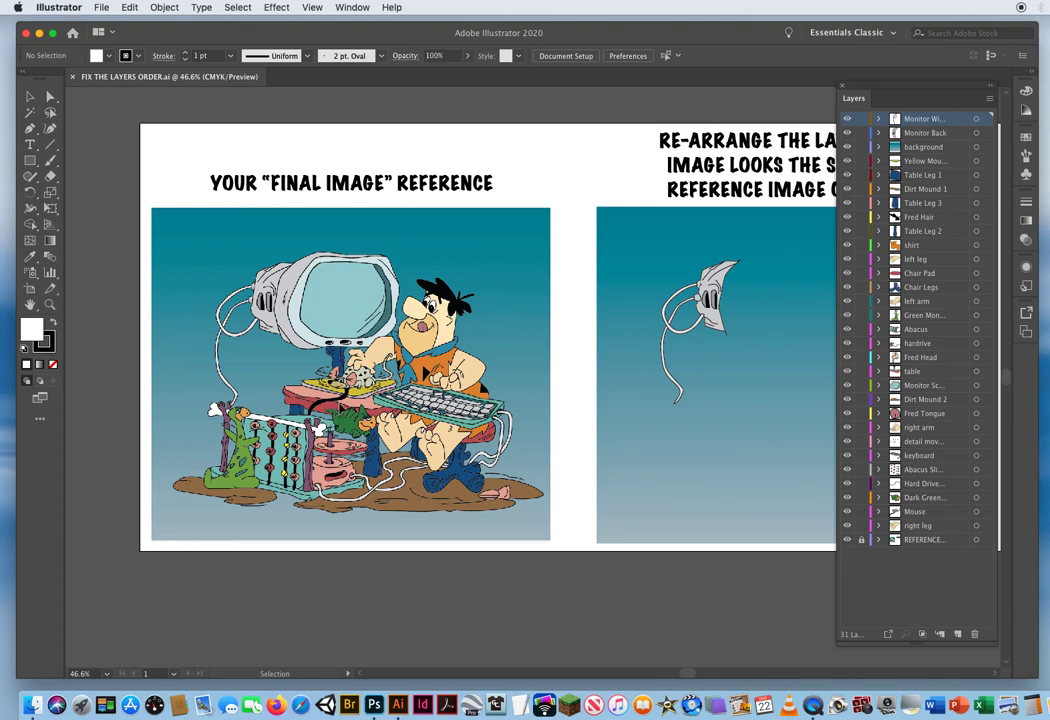
drag(587, 329, 319, 309)
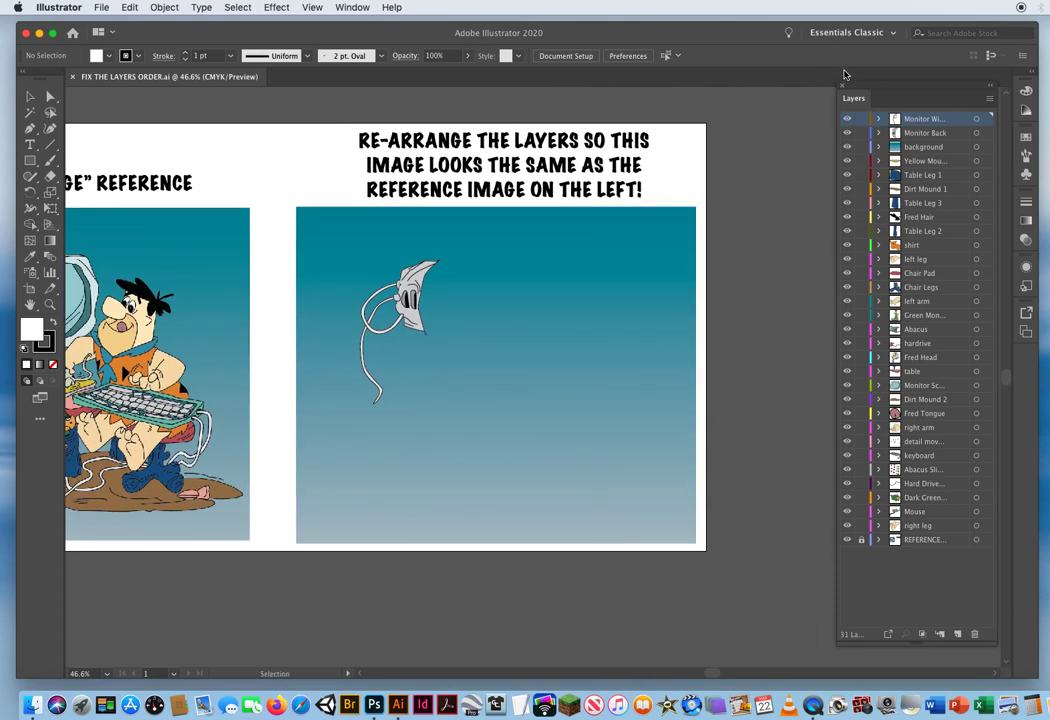
drag(850, 86, 781, 83)
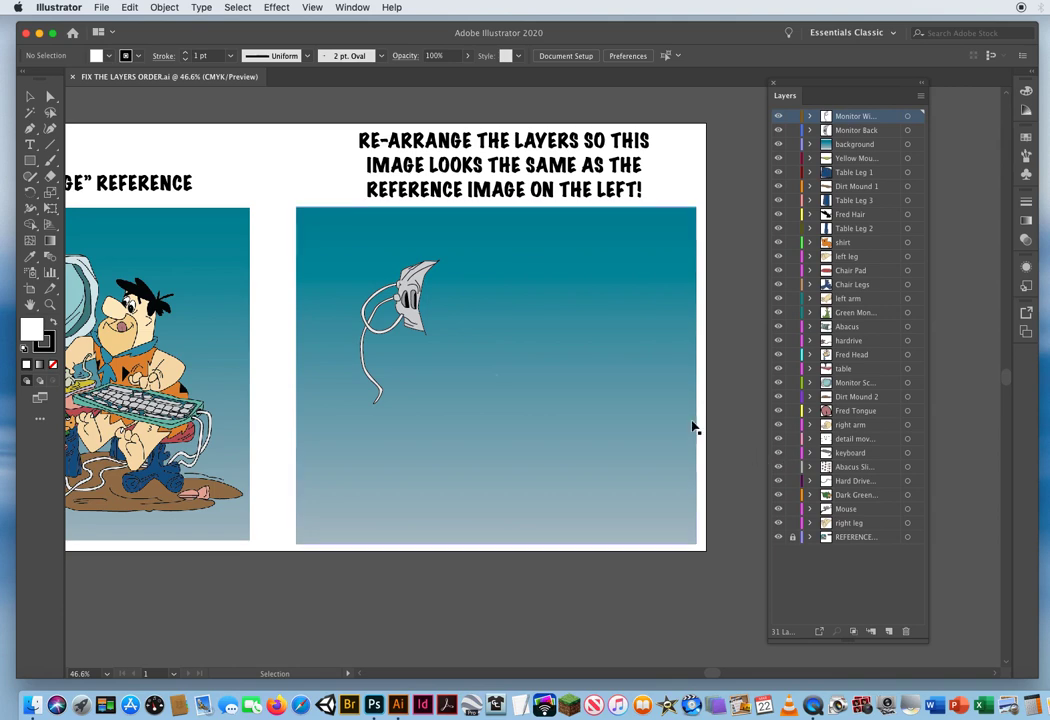
scroll(206, 347, left, 10)
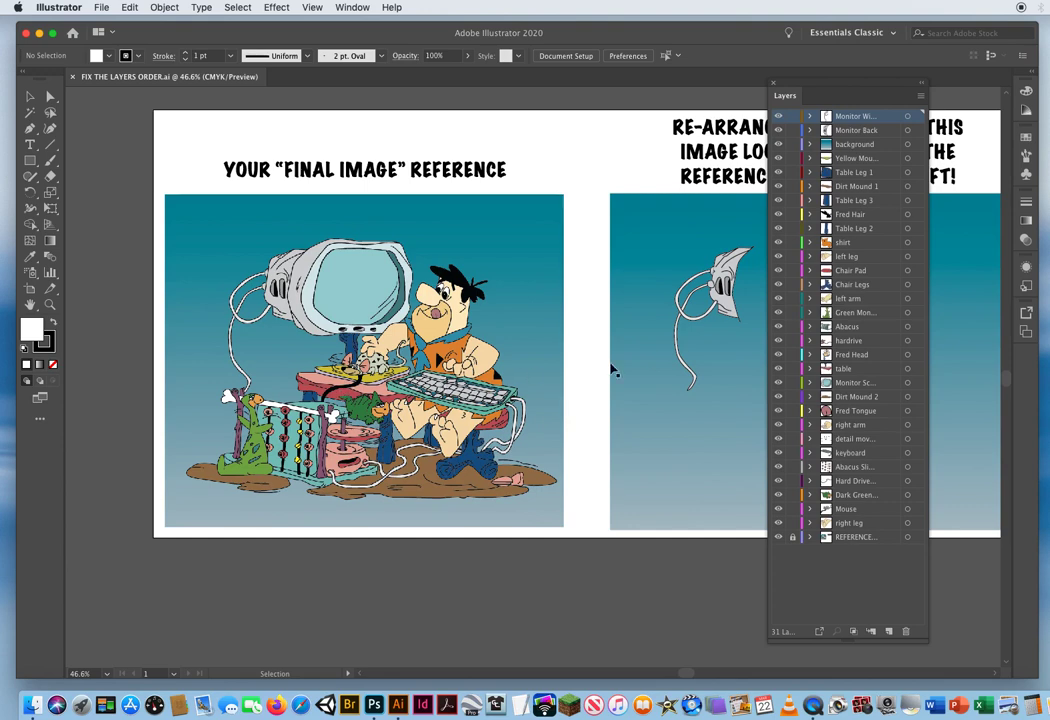
drag(687, 335, 483, 358)
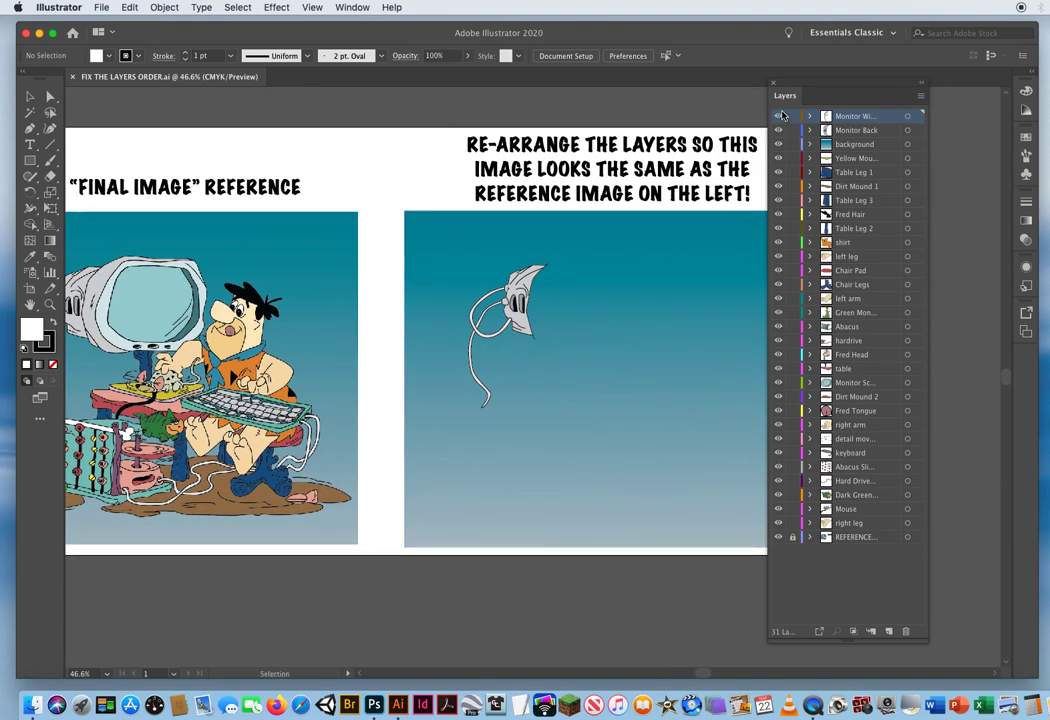
drag(777, 95, 843, 101)
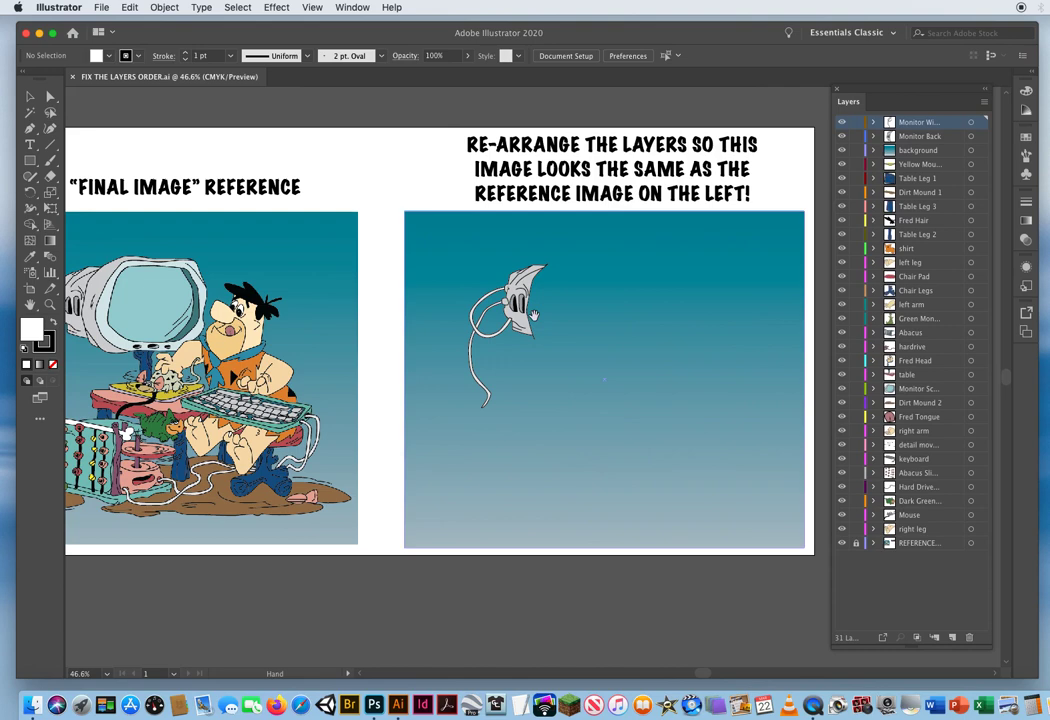
scroll(562, 311, left, 2)
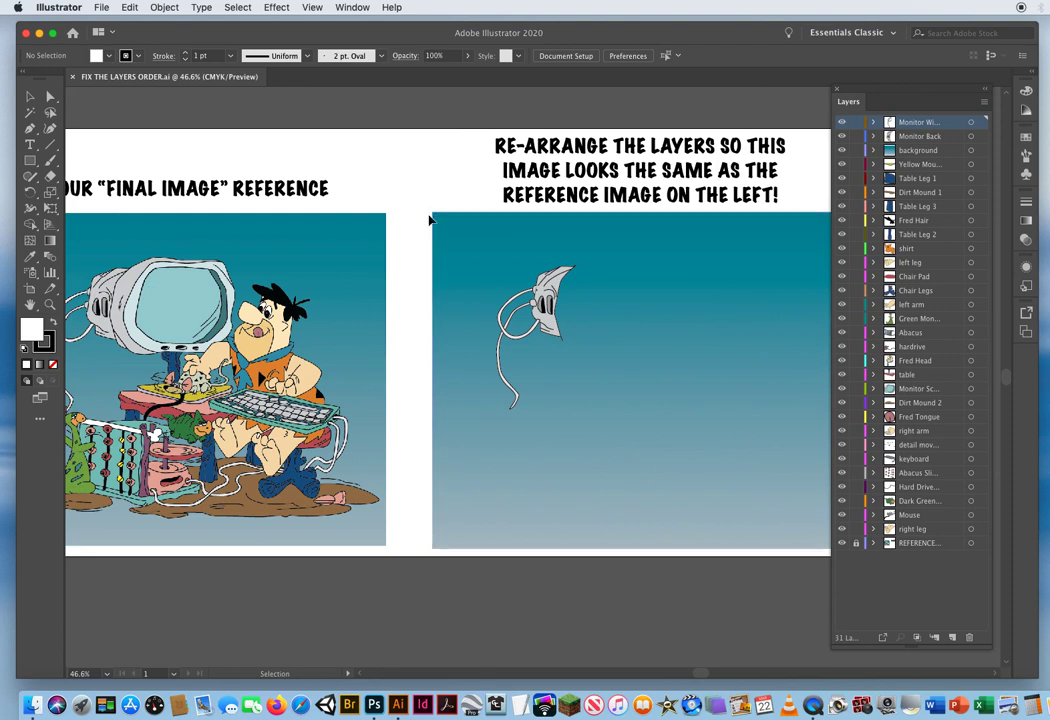
Uncheck Smart Guides and Snap to Point in the View menu.
click(313, 8)
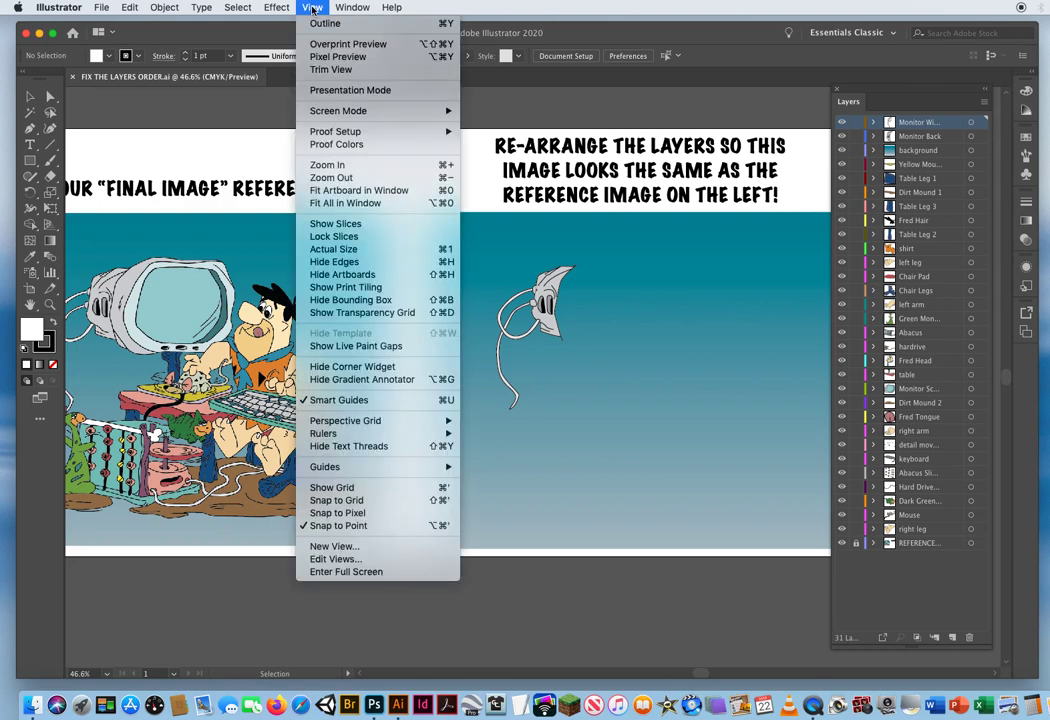
click(338, 401)
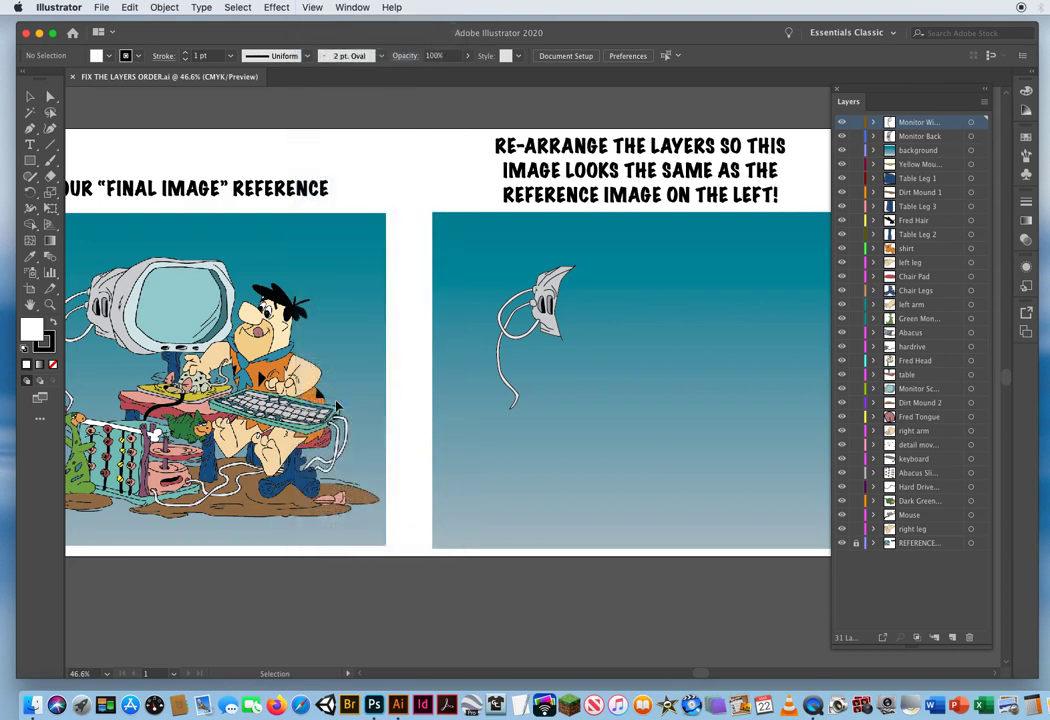
click(313, 8)
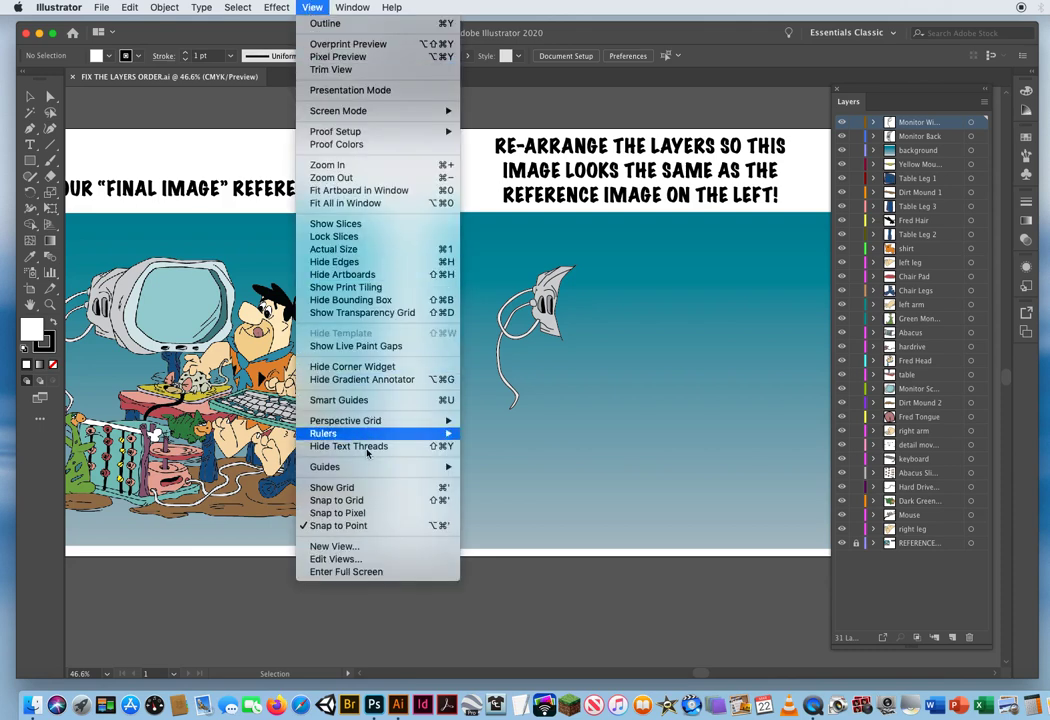
click(337, 527)
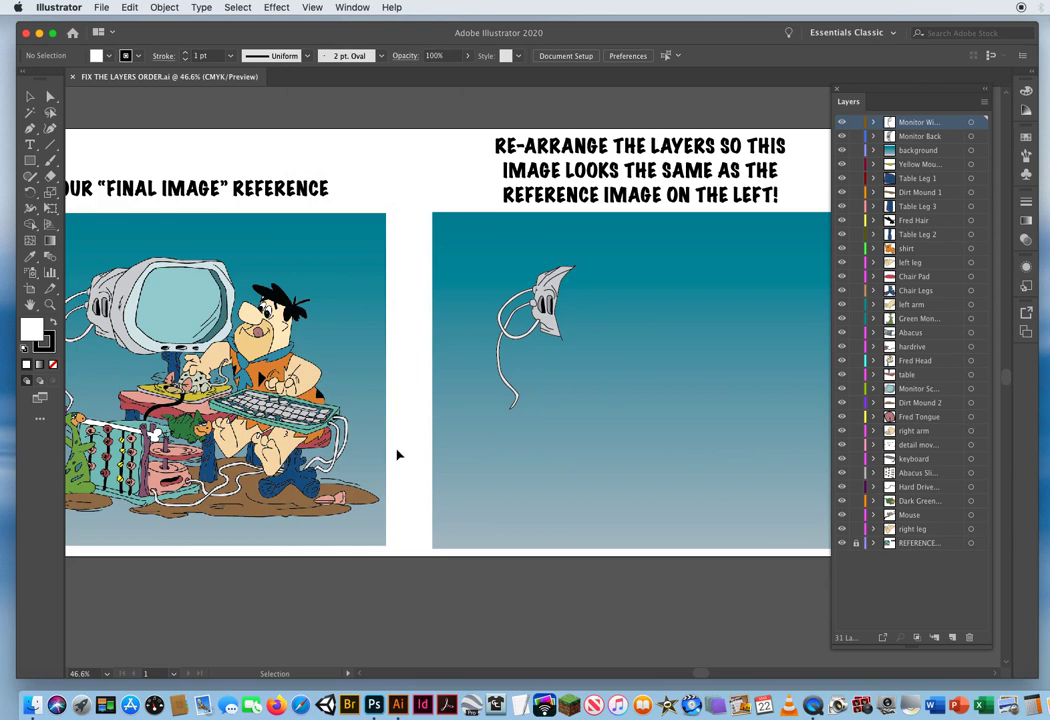
Frame both artworks, then widen the floating Layers panel and park it at the right edge.
drag(590, 368, 497, 370)
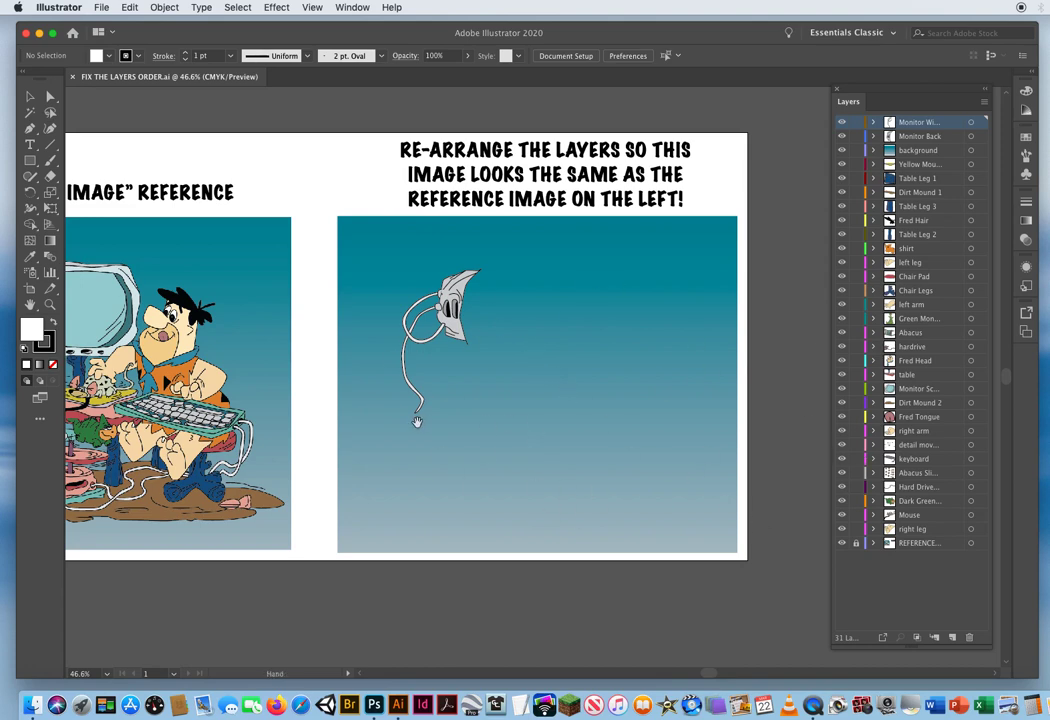
drag(417, 422, 587, 441)
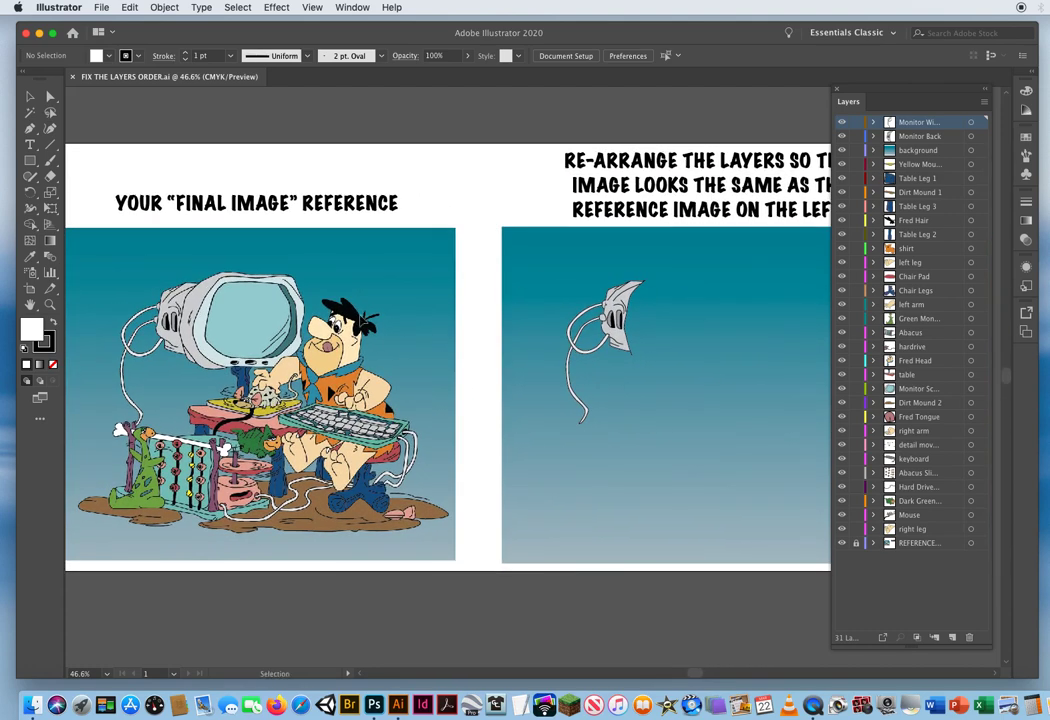
drag(399, 353, 376, 343)
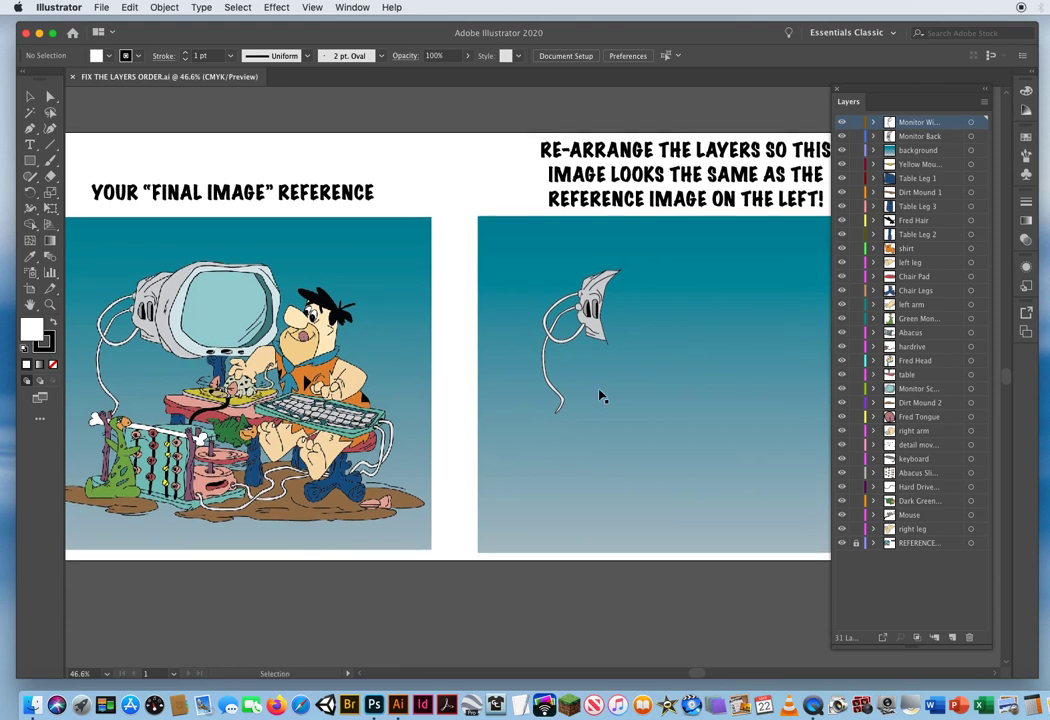
drag(877, 91, 668, 103)
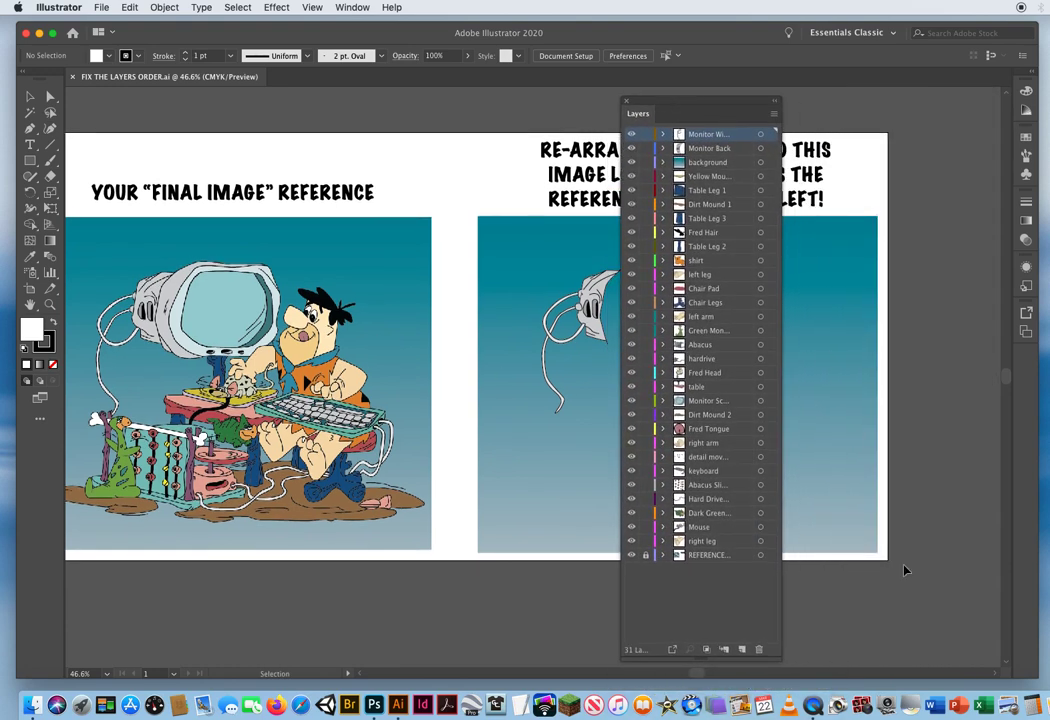
drag(779, 658, 866, 614)
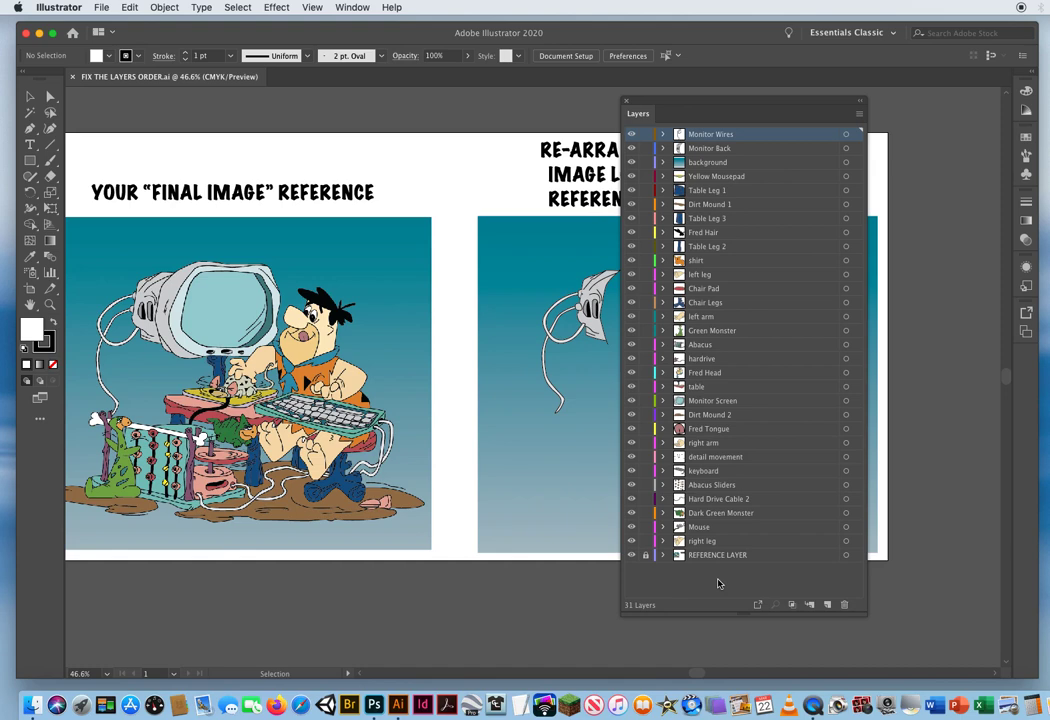
drag(674, 97, 831, 98)
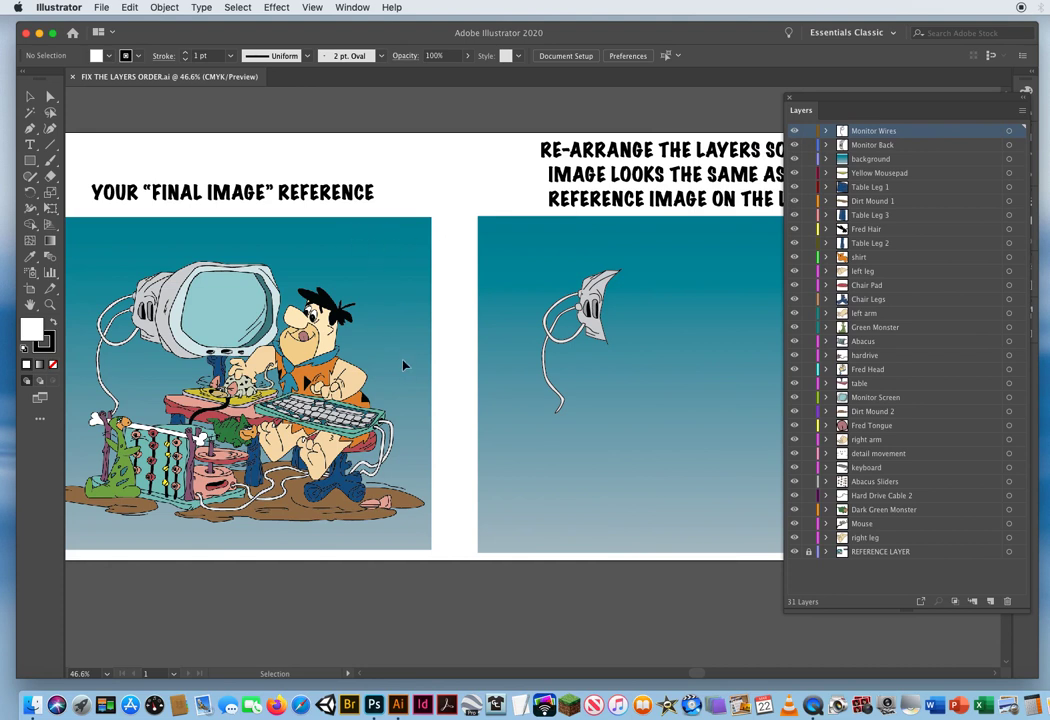
Select the background layer and drag it beneath Yellow Mousepad in the Layers panel.
click(916, 160)
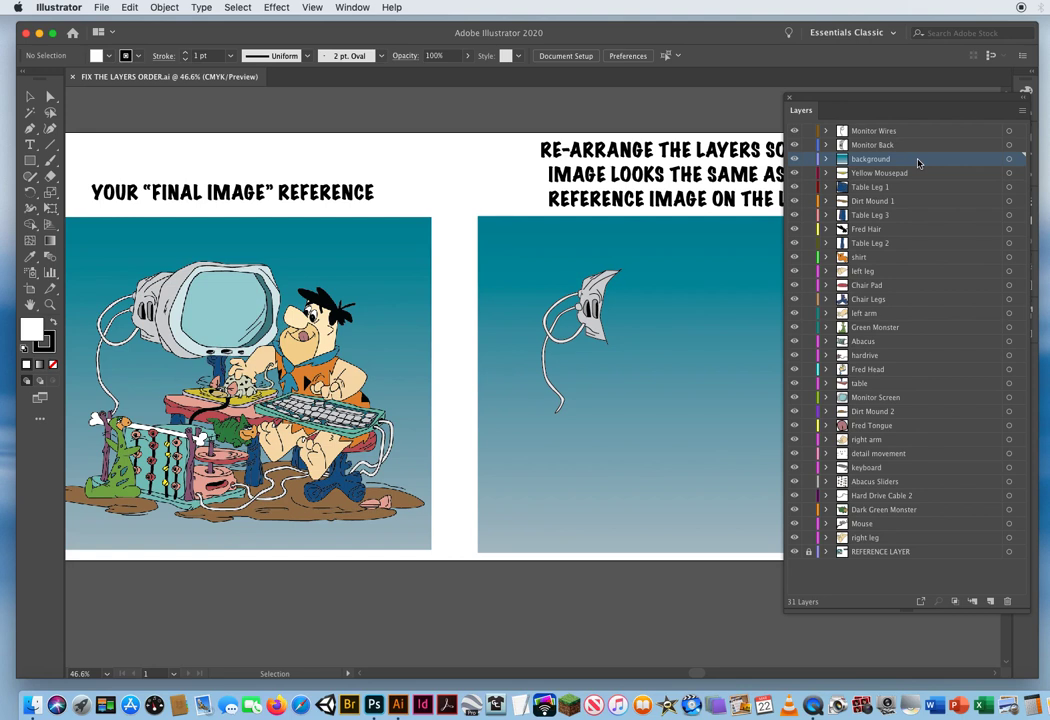
drag(918, 163, 915, 208)
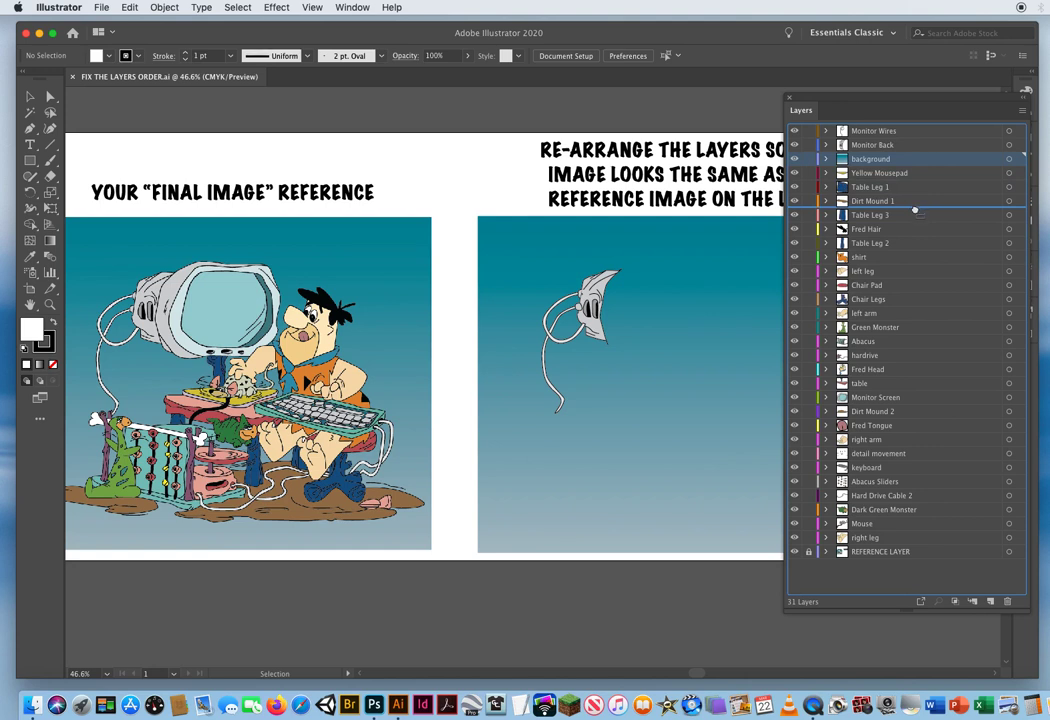
drag(914, 210, 913, 215)
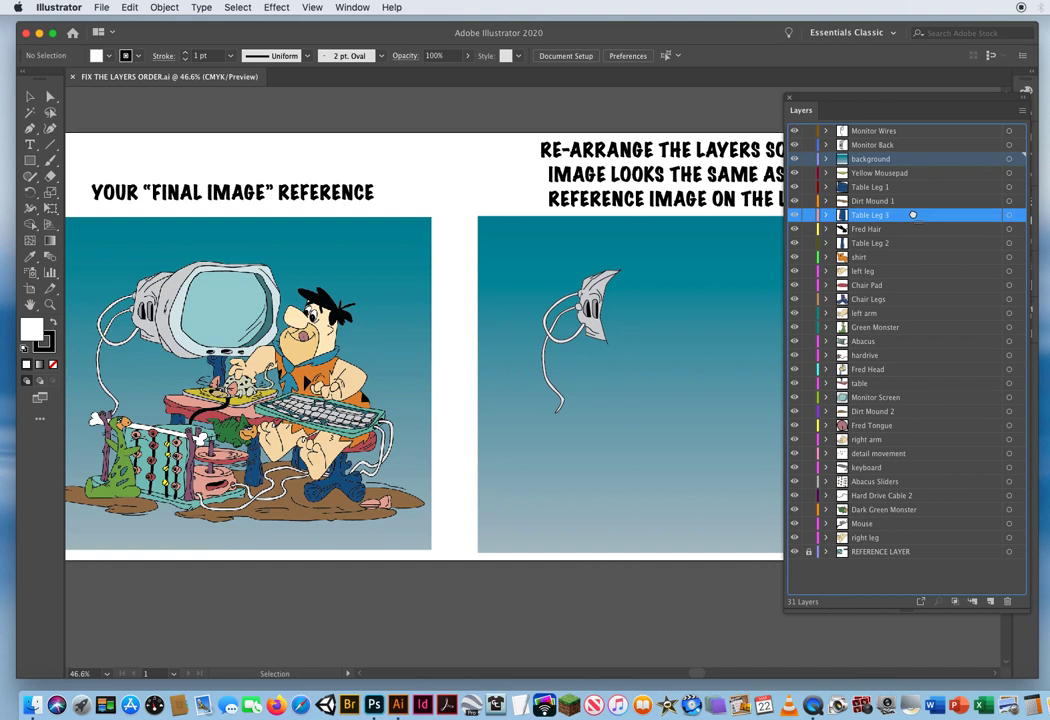
drag(913, 215, 893, 171)
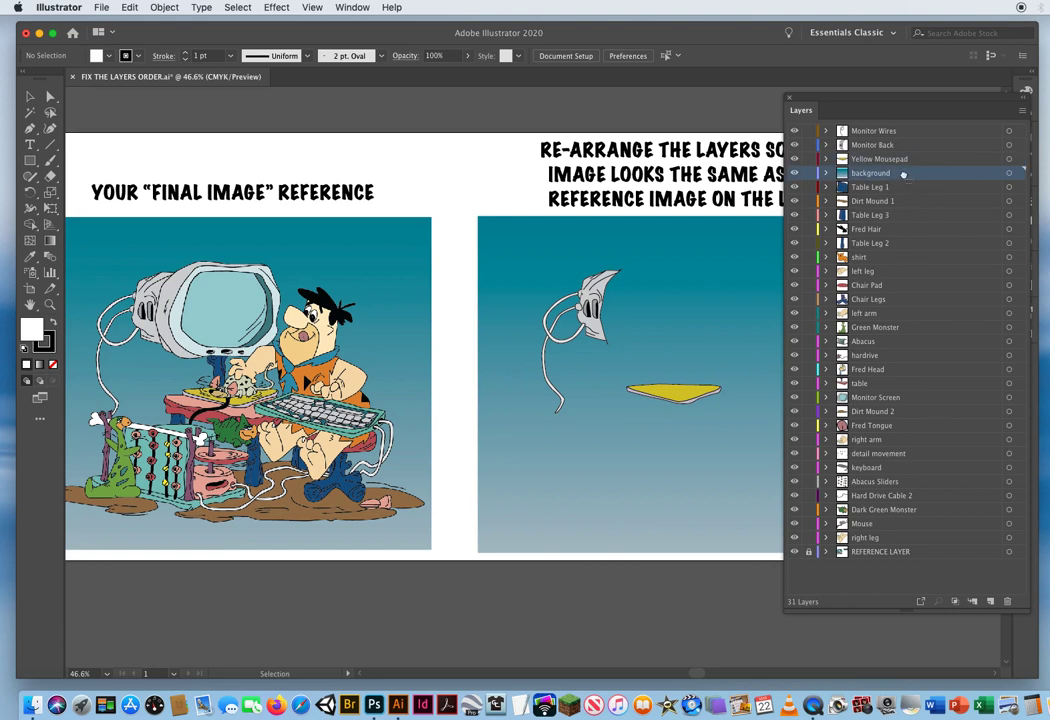
drag(903, 174, 909, 184)
drag(910, 192, 909, 201)
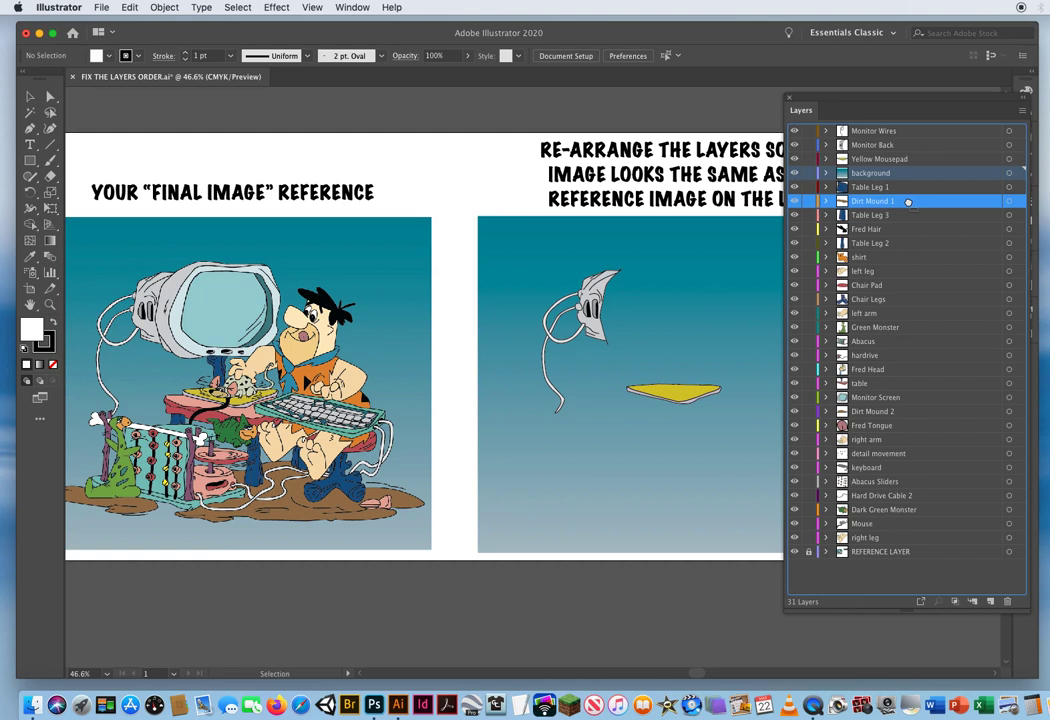
Pull background out of Dirt Mound 1 so it sits below Table Leg 1, then collapse Dirt Mound 1.
drag(908, 201, 906, 202)
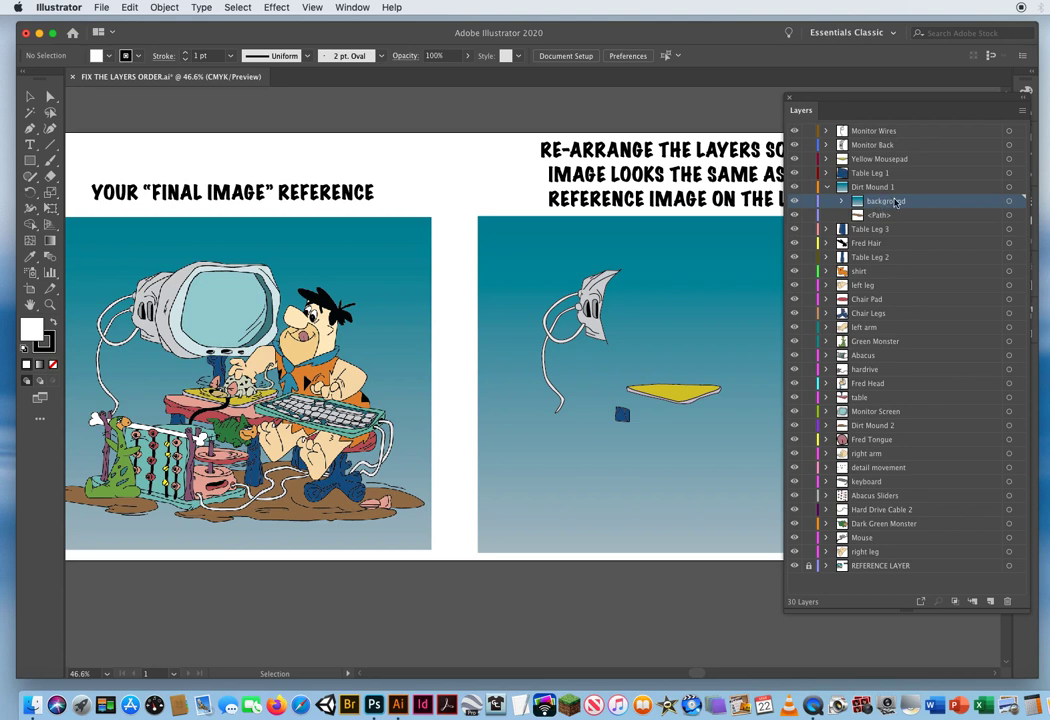
click(903, 188)
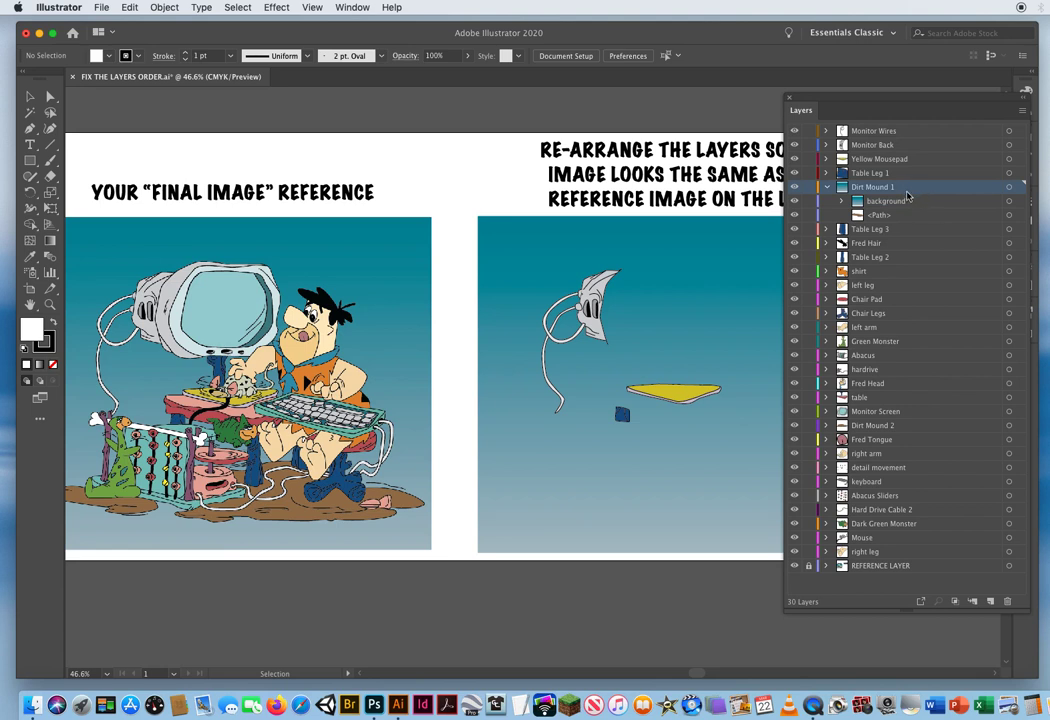
click(919, 203)
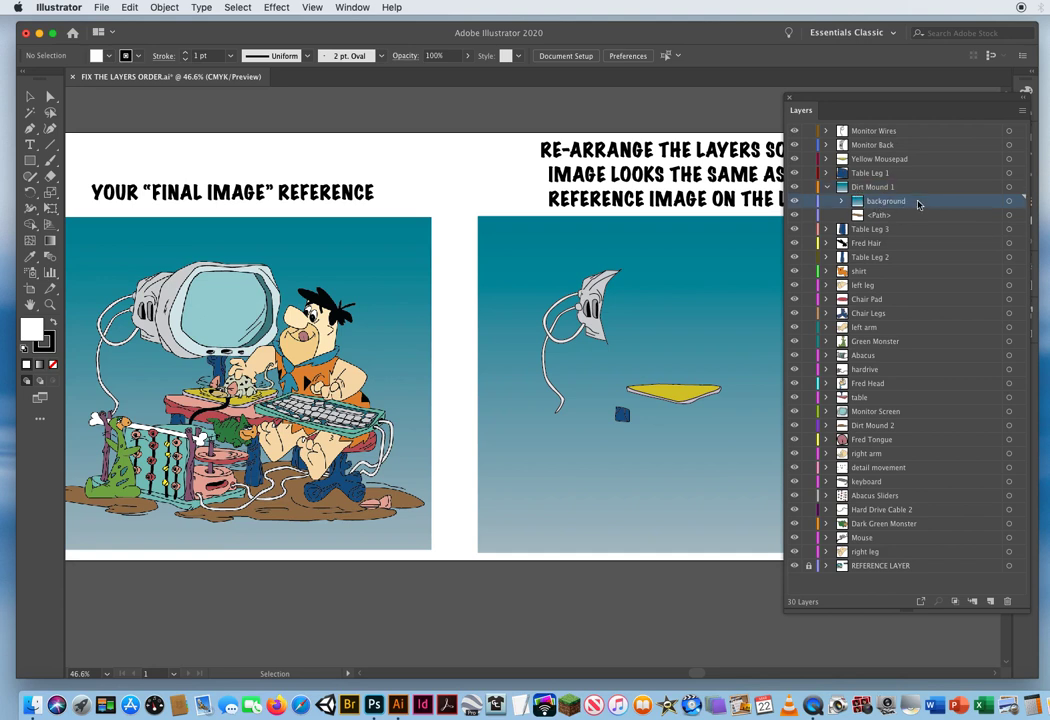
drag(919, 204, 918, 180)
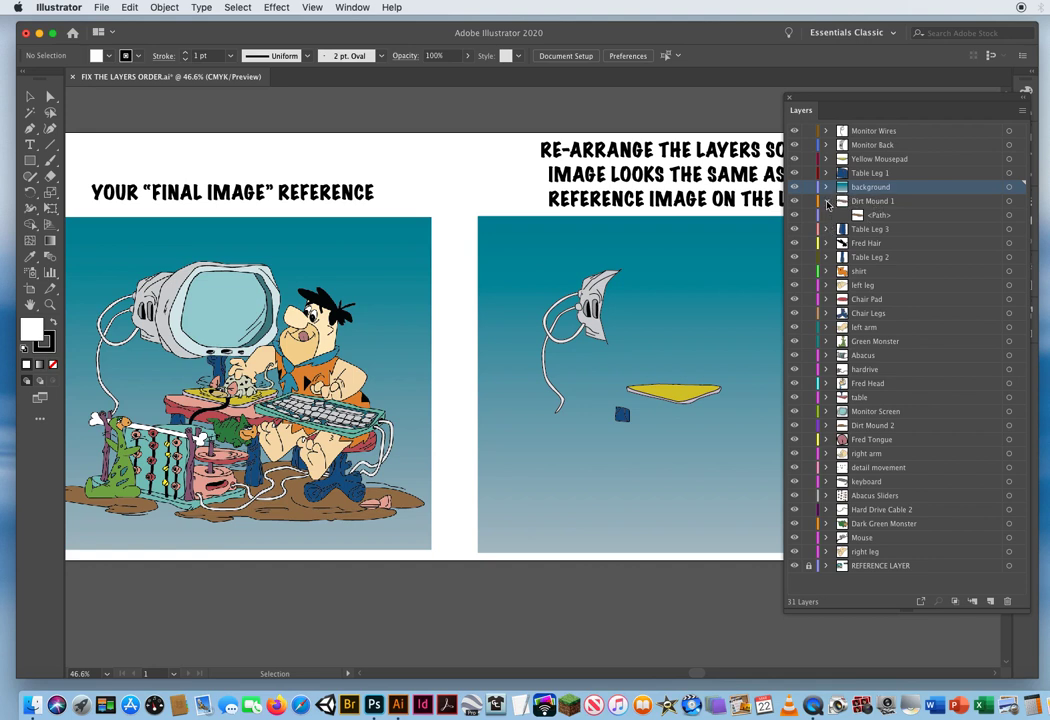
click(826, 202)
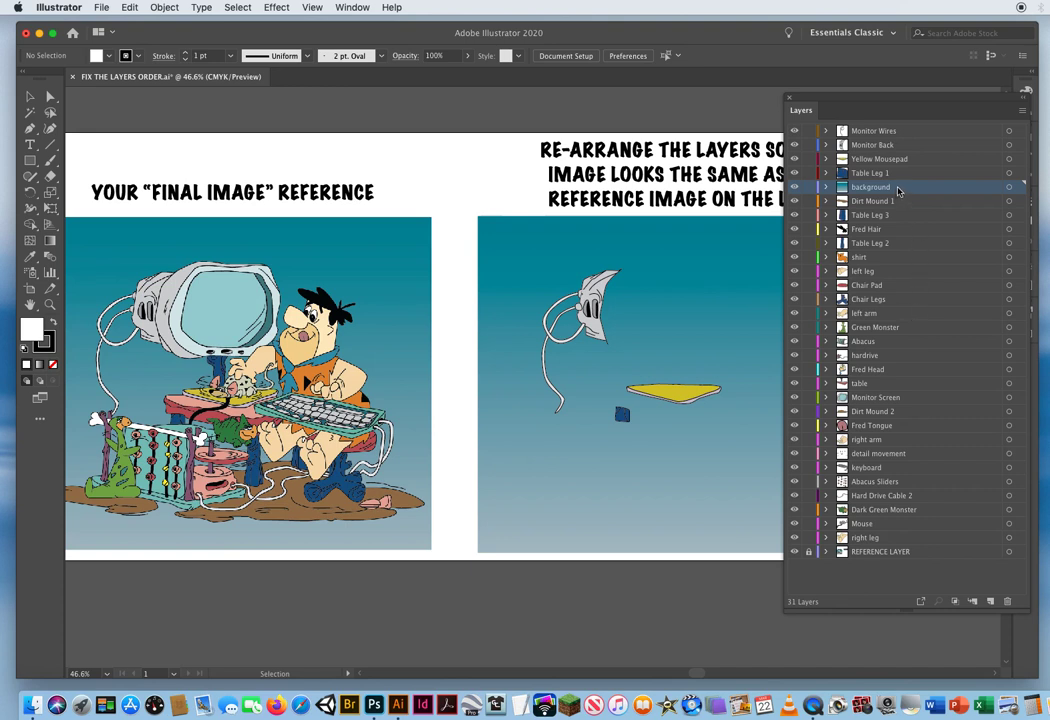
Drag background to the bottom, just above REFERENCE LAYER, and reposition the floating Layers panel.
drag(898, 190, 939, 543)
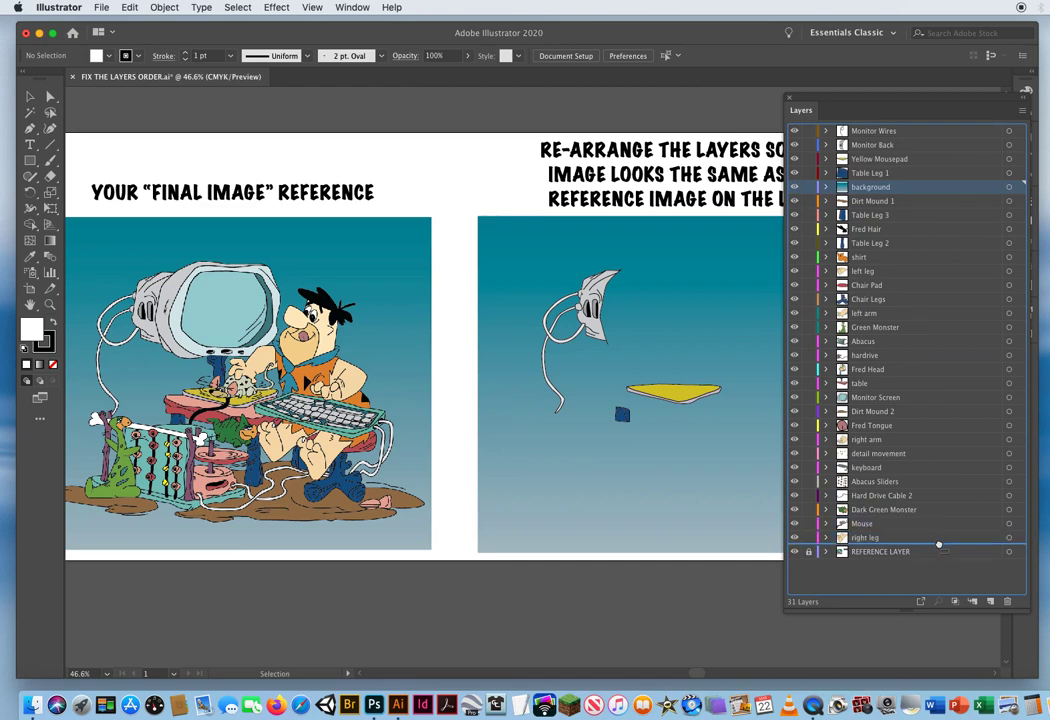
drag(939, 543, 939, 543)
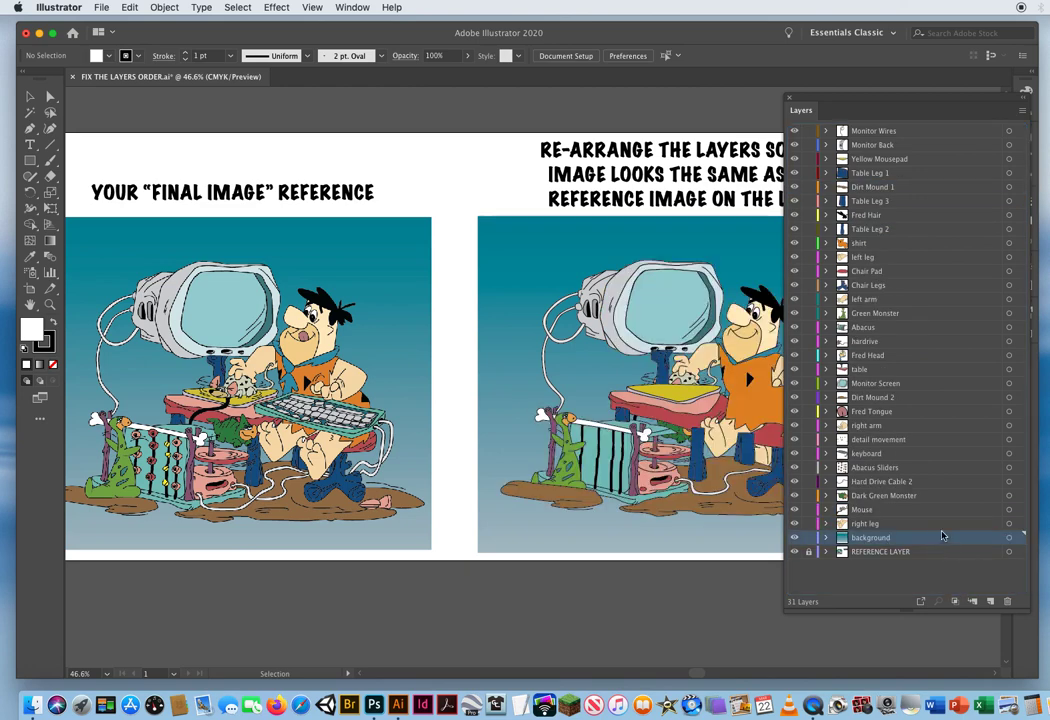
drag(808, 98, 267, 123)
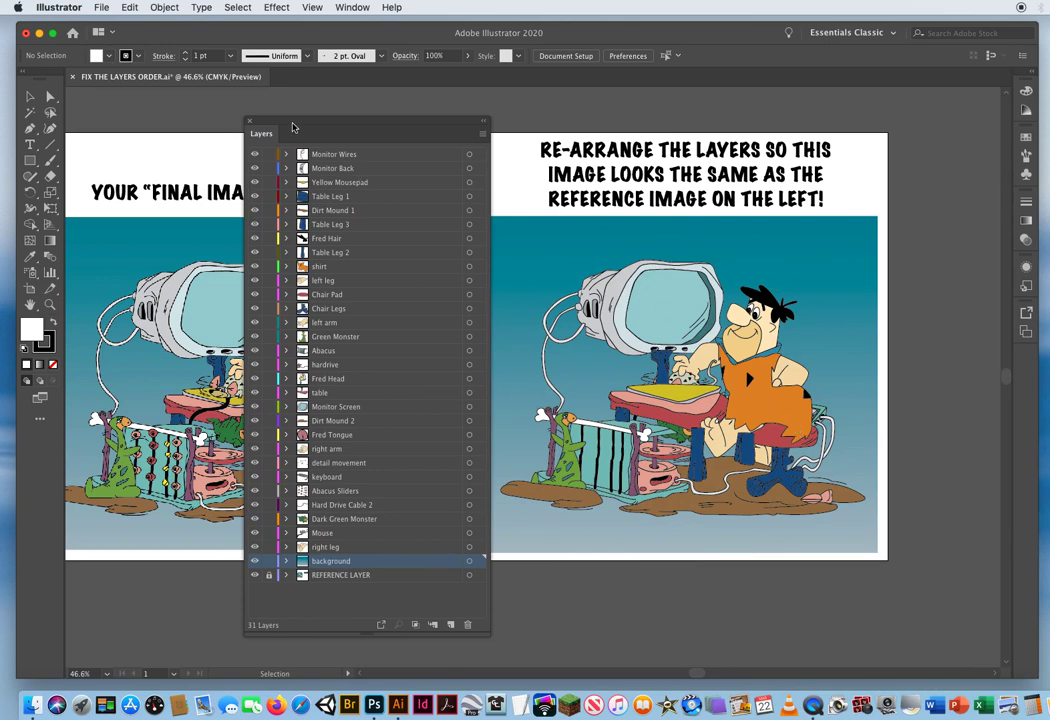
drag(277, 125, 828, 98)
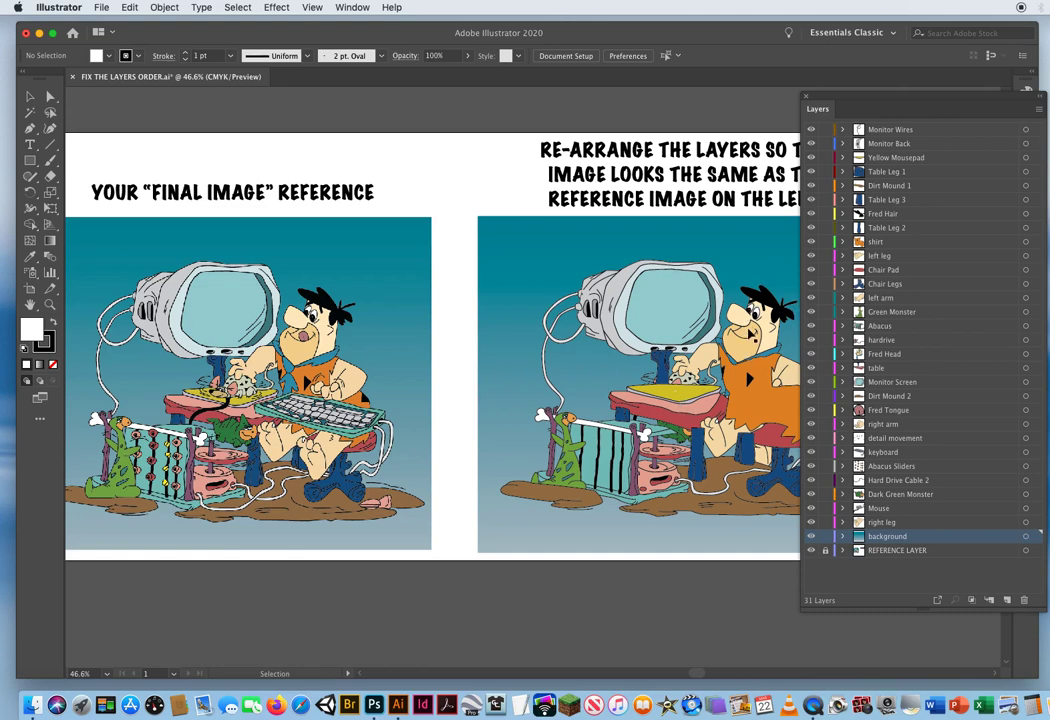
Toggle between Outline and Preview with Cmd+Y and the View menu, ending in Outline mode.
key(a)
key(super+y)
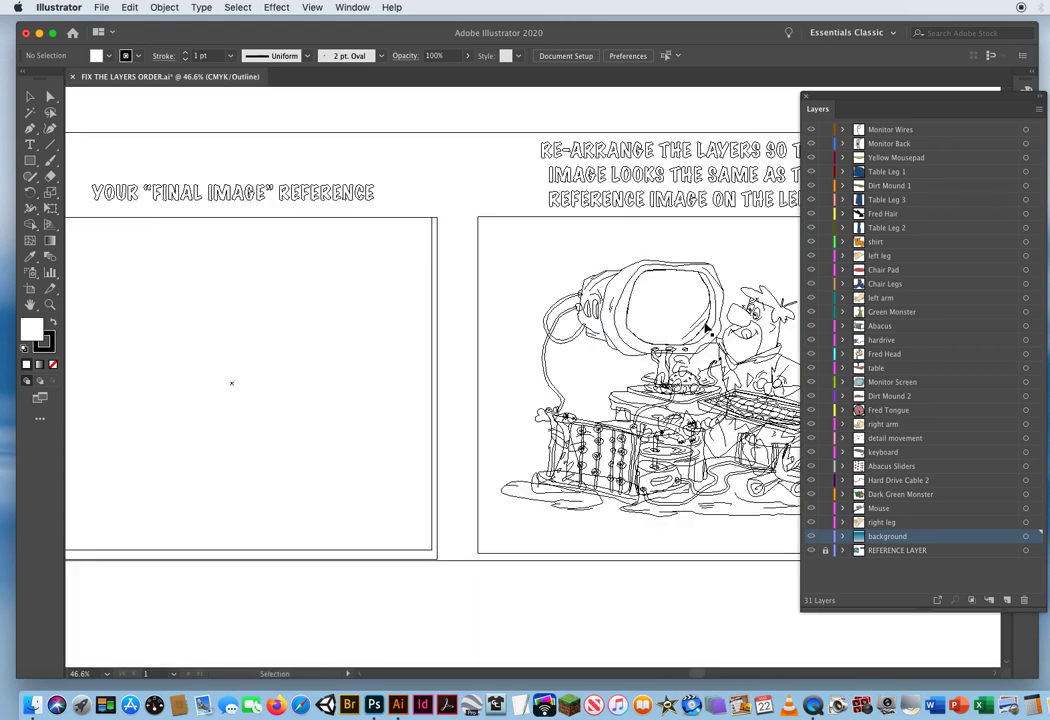
click(313, 8)
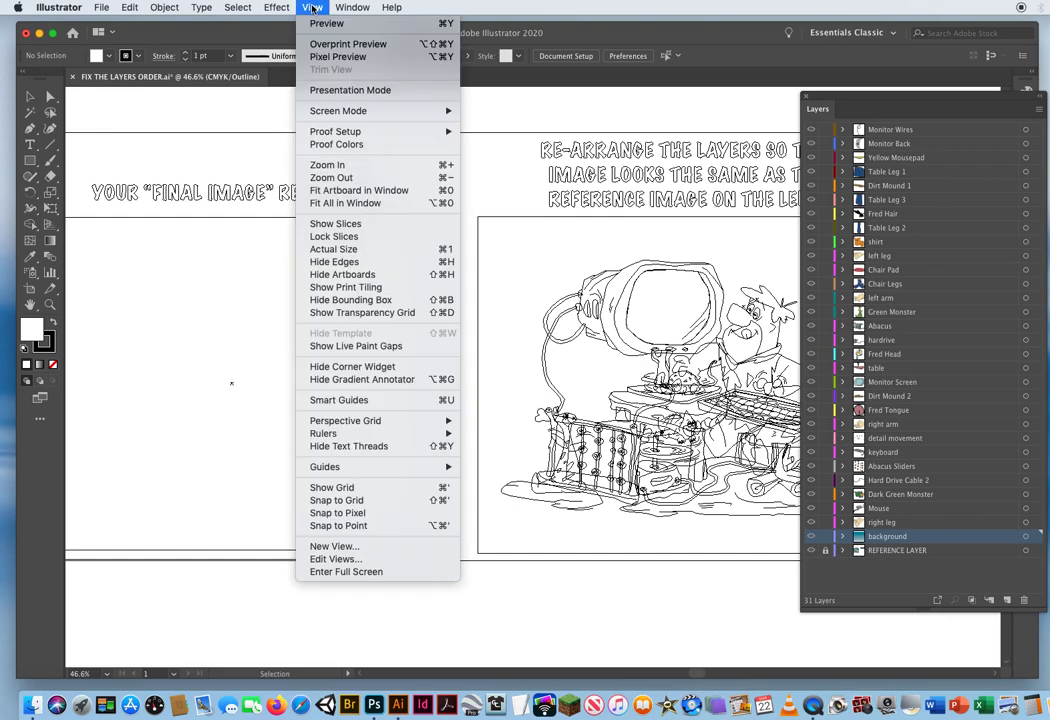
click(420, 24)
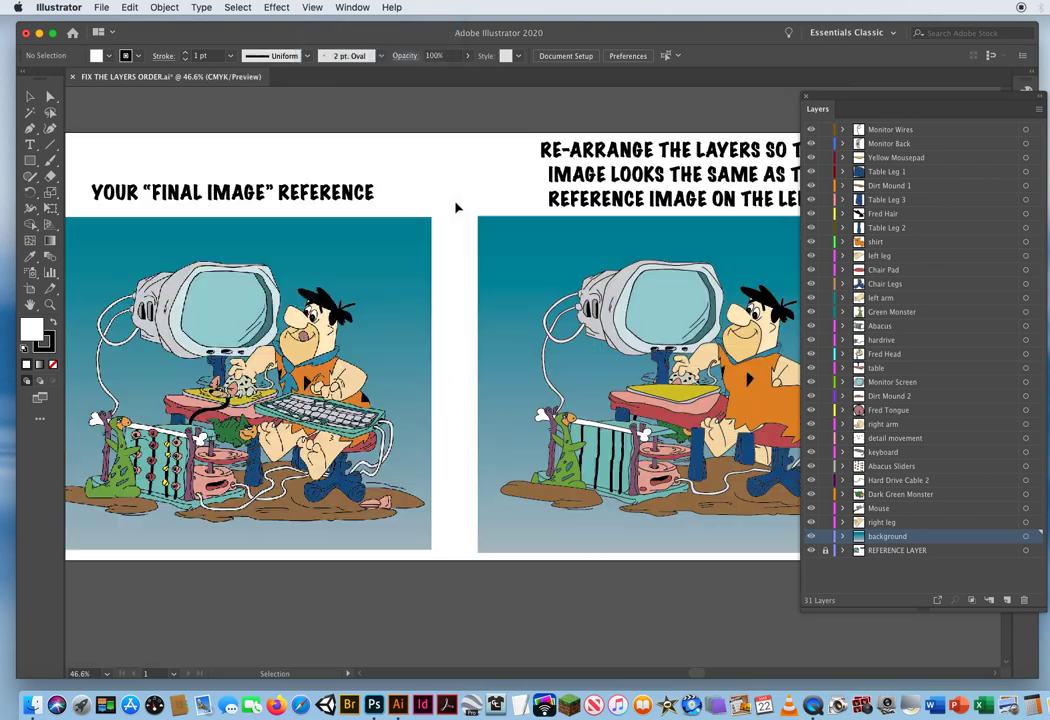
click(313, 9)
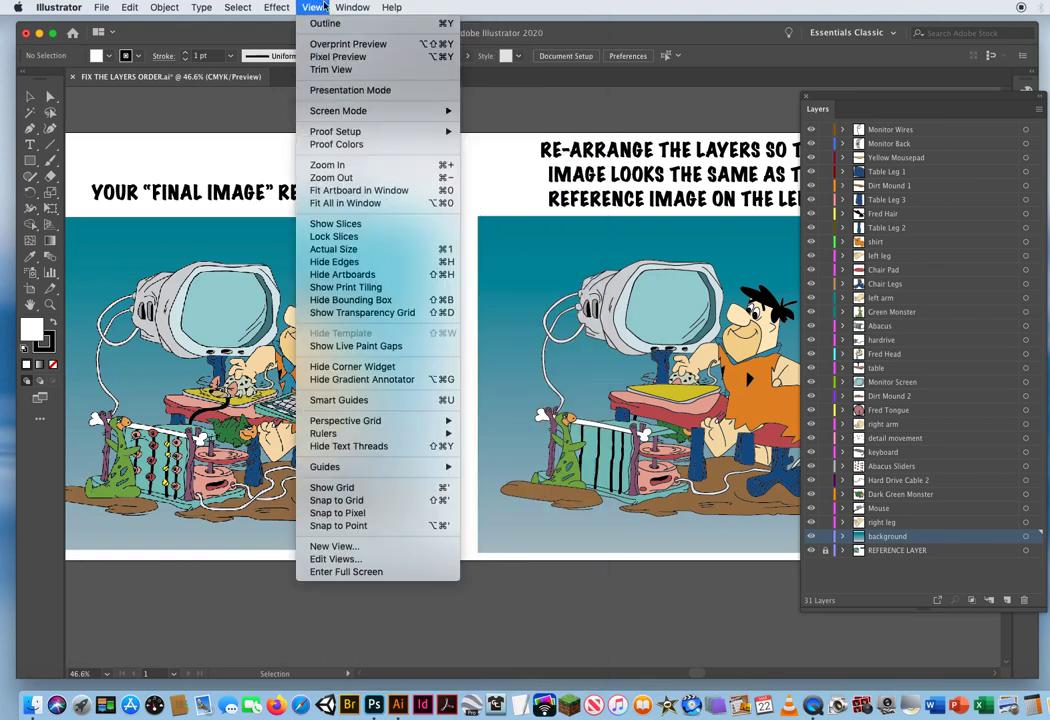
click(420, 24)
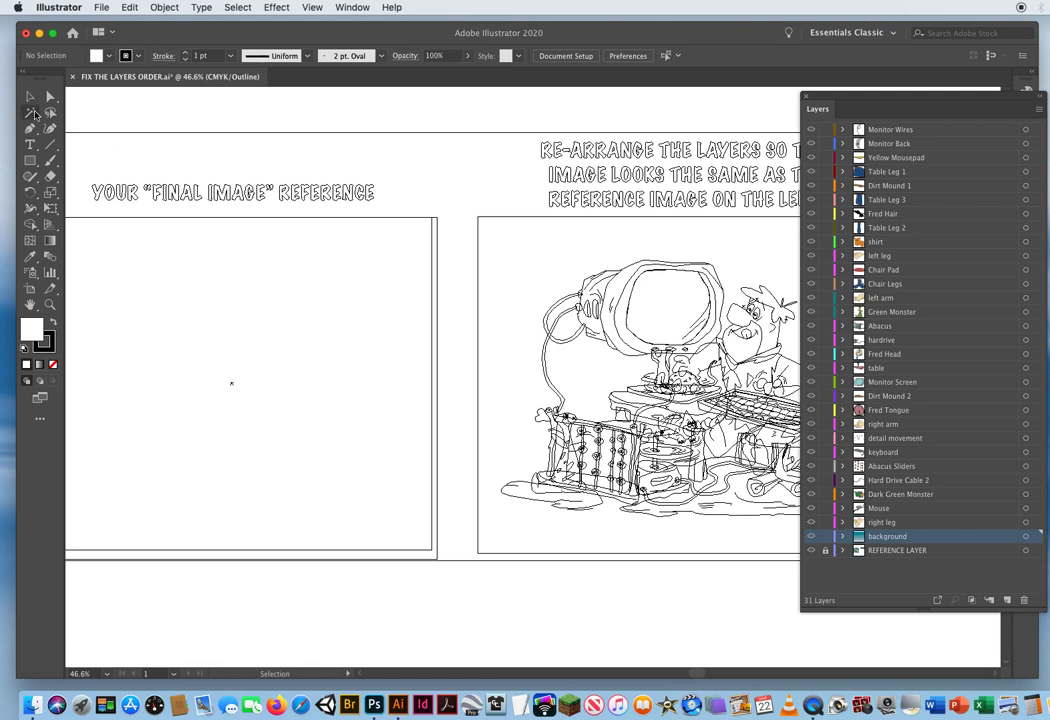
Select Fred's tongue in outline view to locate its layer, then return to full-colour Preview.
click(746, 334)
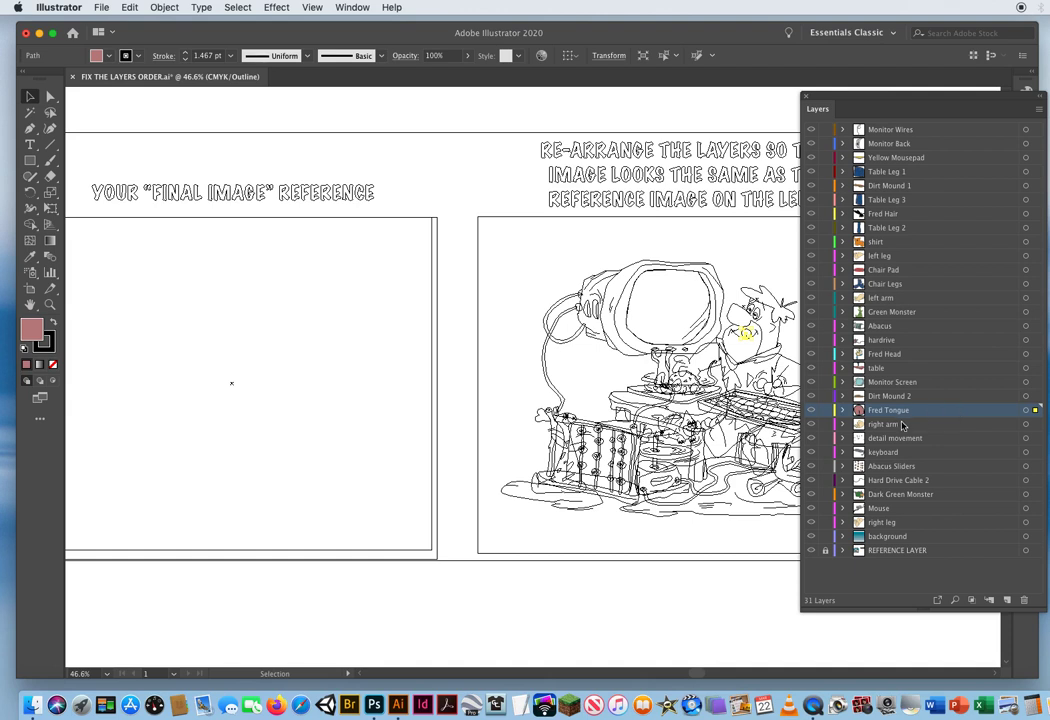
key(a)
key(super+y)
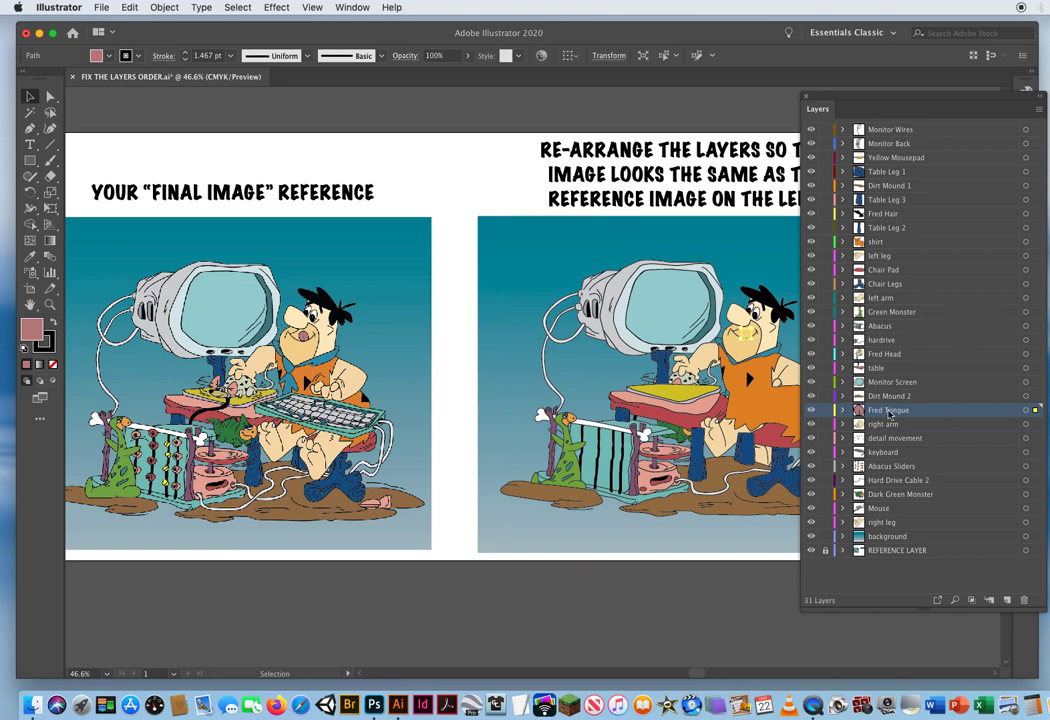
Move the Fred Tongue layer directly above Fred Head in the Layers panel.
click(900, 354)
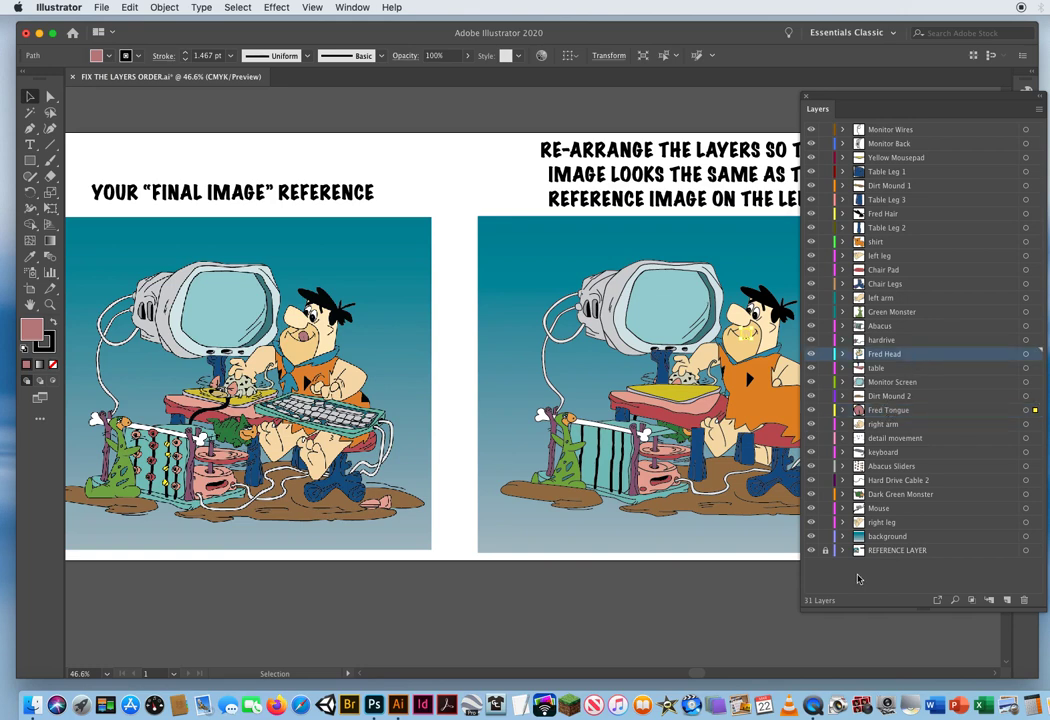
click(928, 412)
mouse_move(925, 414)
mouse_down()
mouse_move(923, 363)
mouse_move(907, 348)
mouse_up()
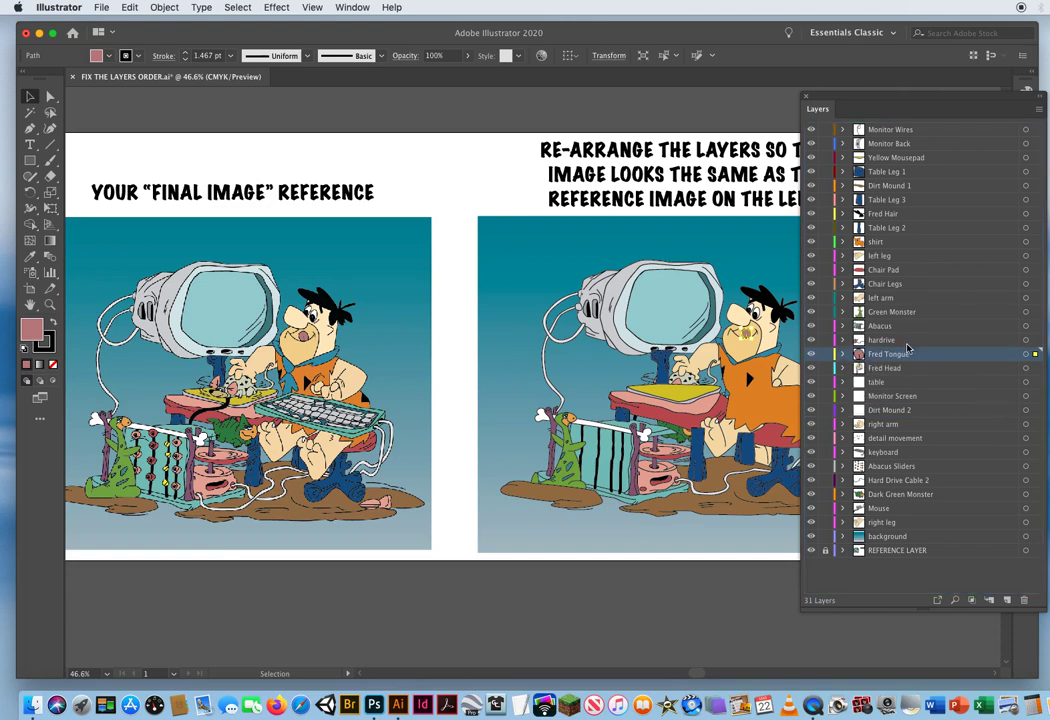
click(687, 584)
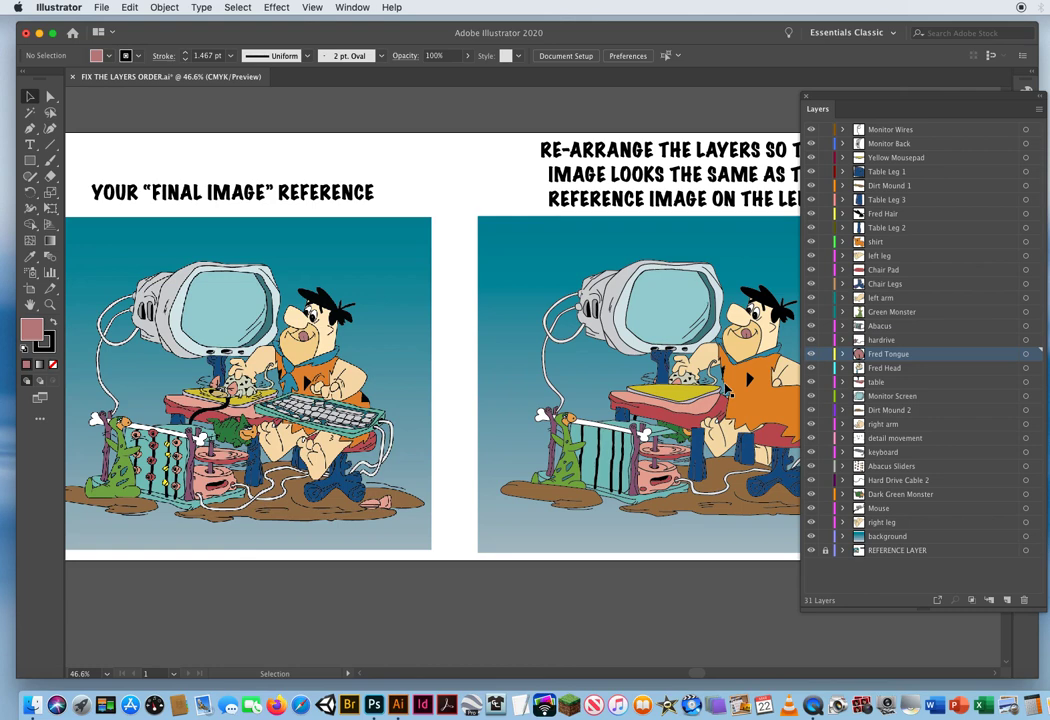
Select Fred's head in Outline view to find its layer, then return to Preview.
key(super+y)
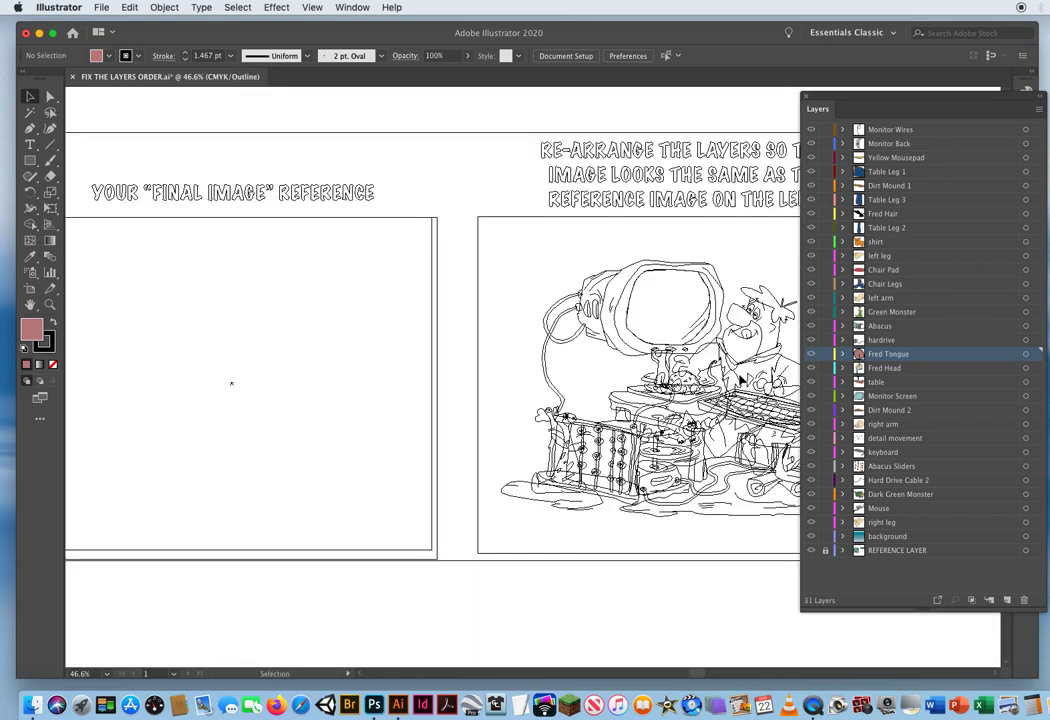
click(736, 378)
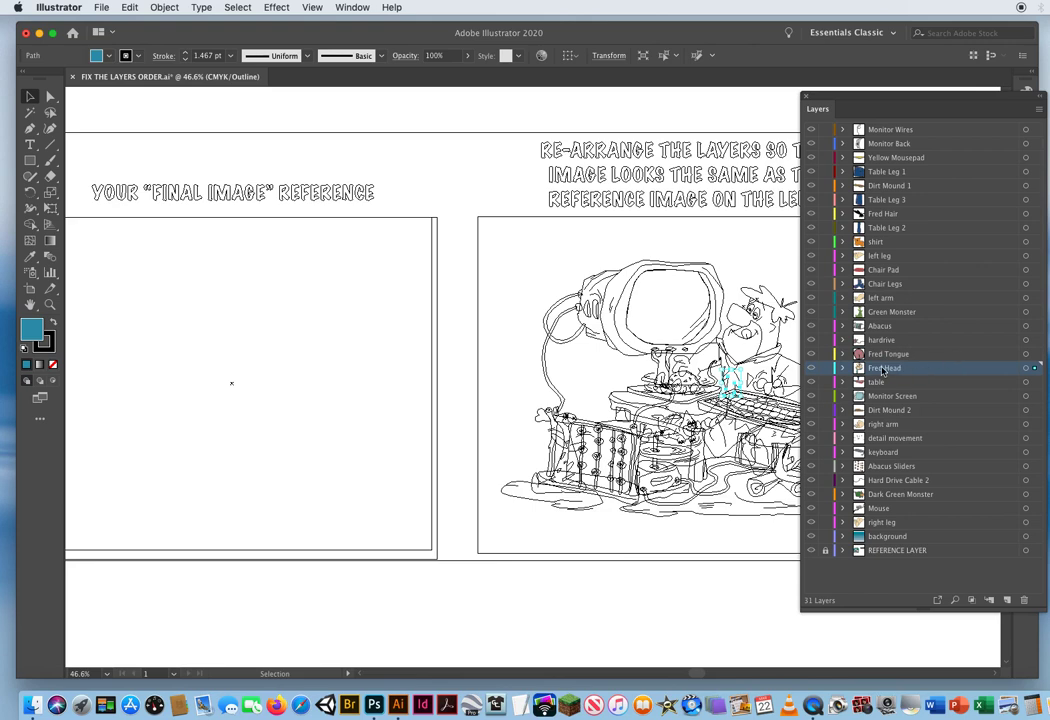
key(a)
key(super+y)
key(v)
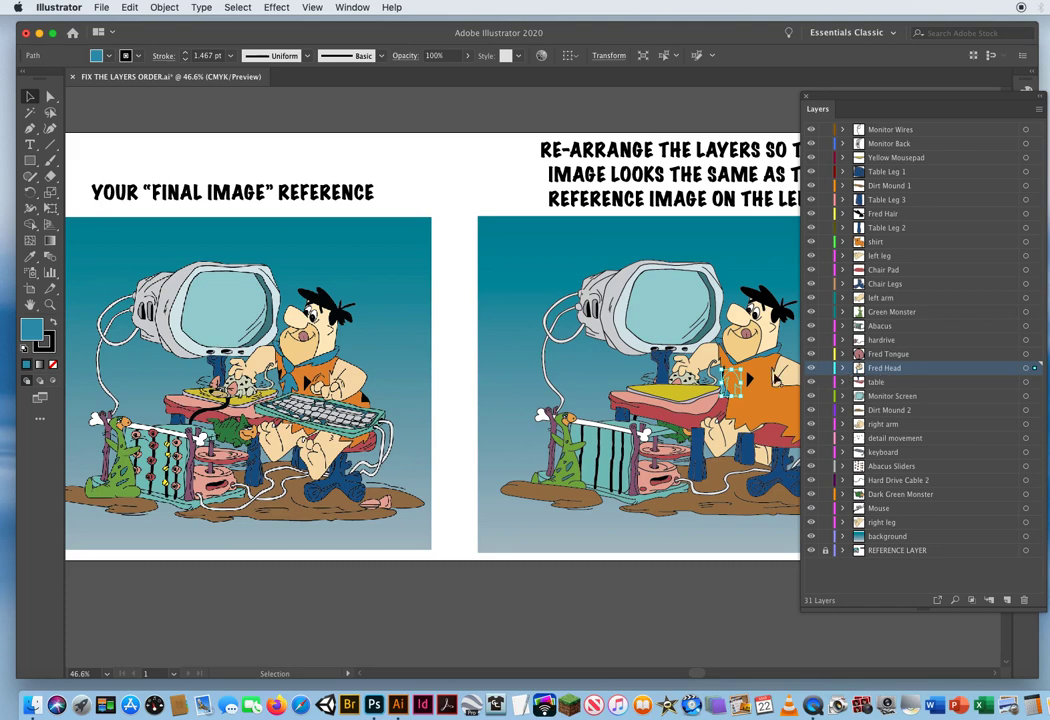
Move the shirt layer below Fred Head and deselect the artwork.
click(901, 245)
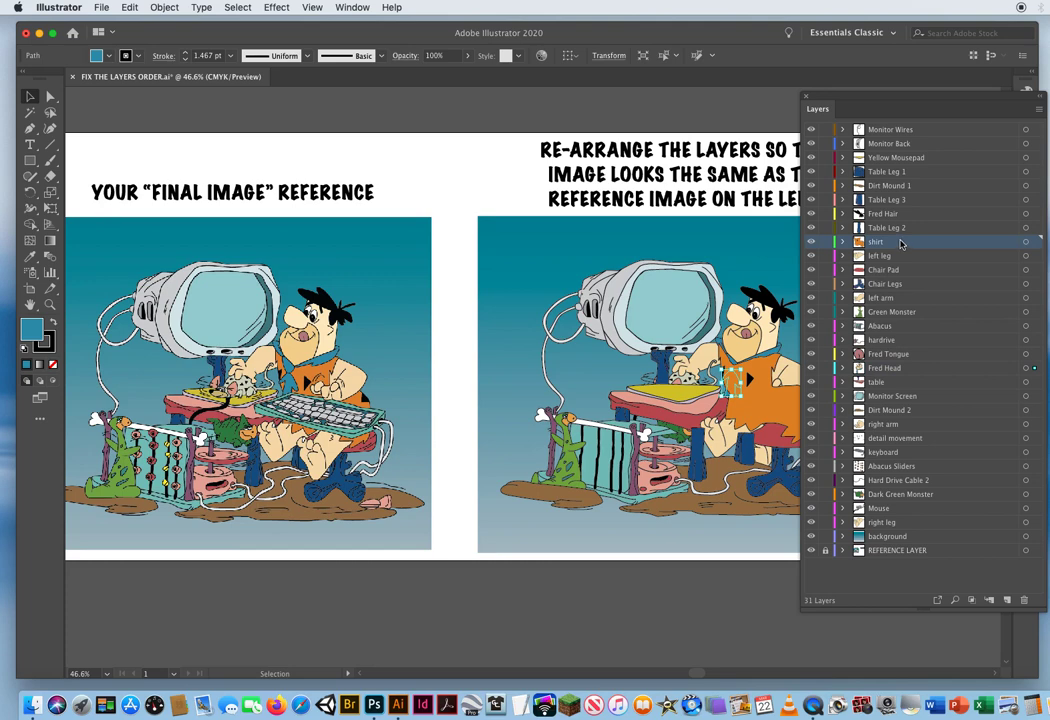
drag(901, 243, 878, 377)
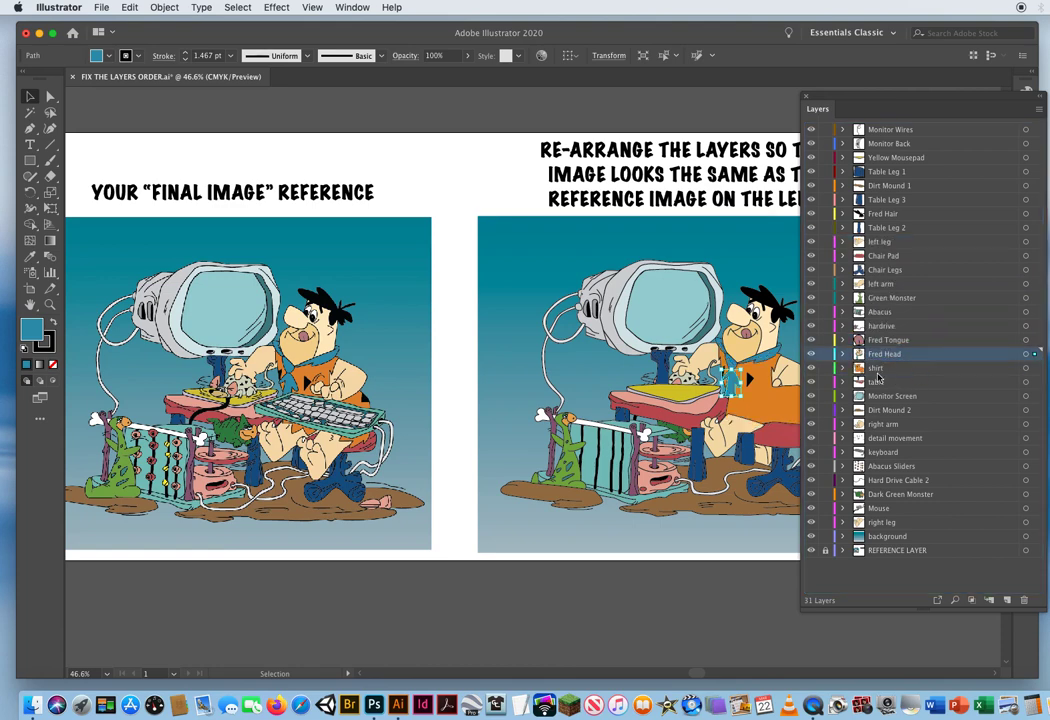
click(482, 198)
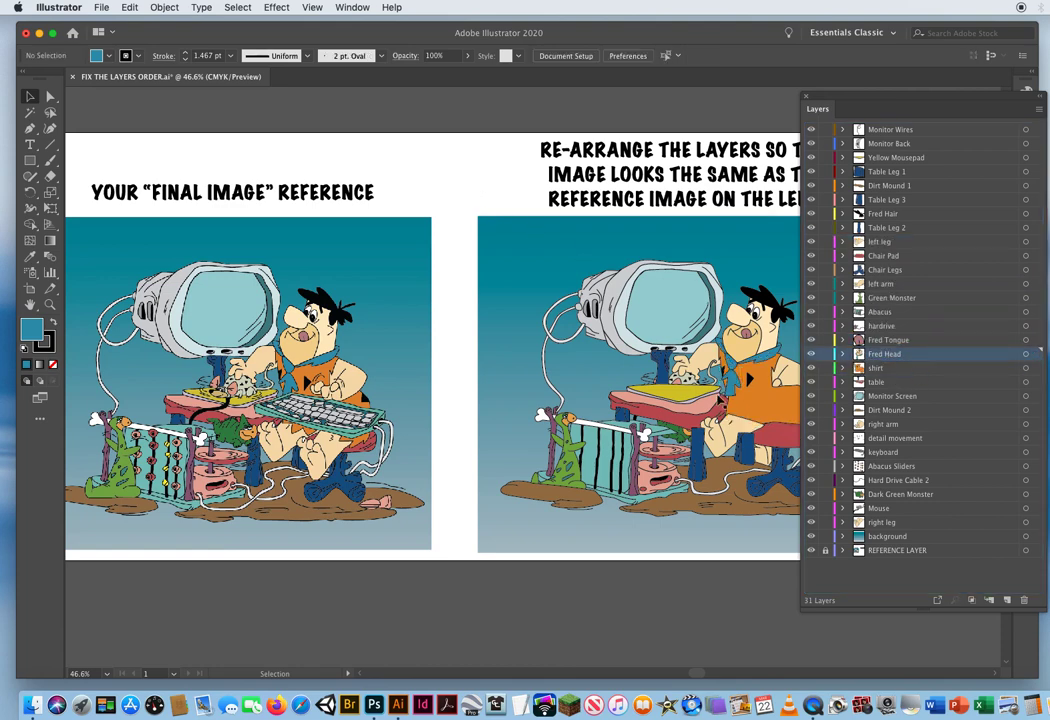
Drag Dirt Mound 1 just below Green Monster in the Layers panel, then deselect everything.
click(545, 498)
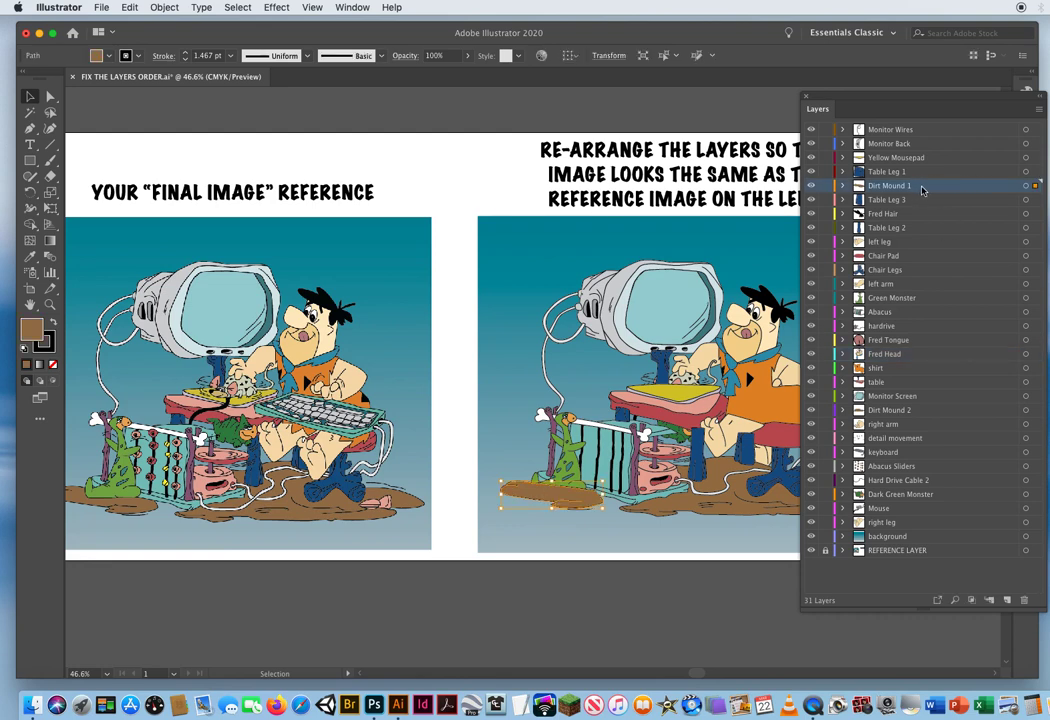
click(920, 298)
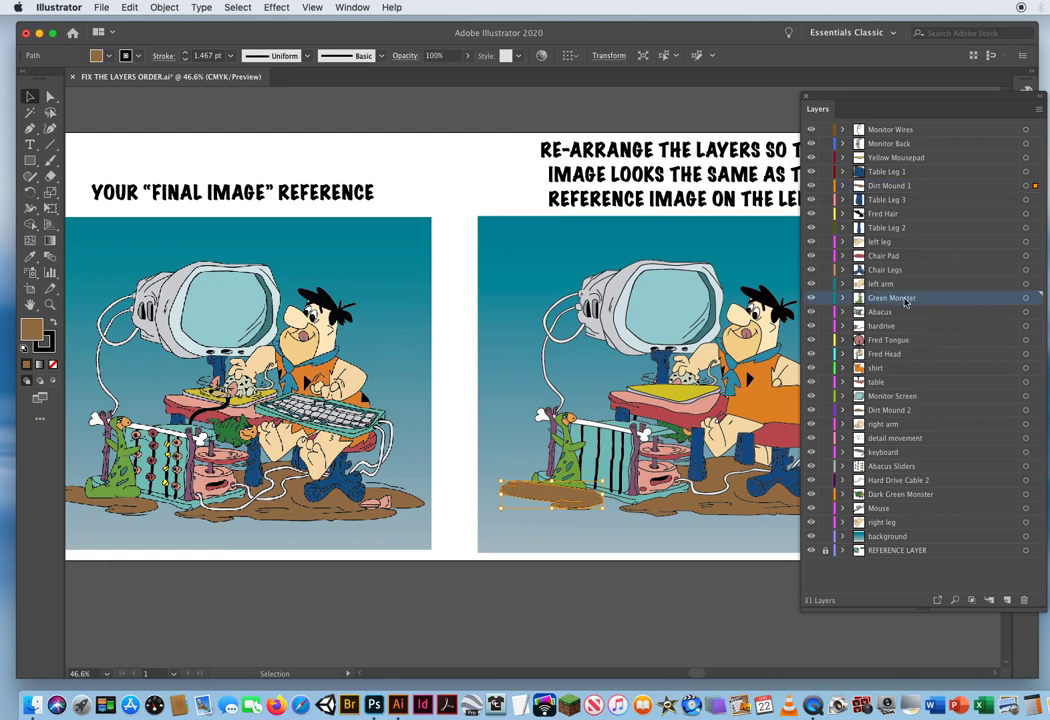
click(928, 188)
drag(924, 190, 921, 305)
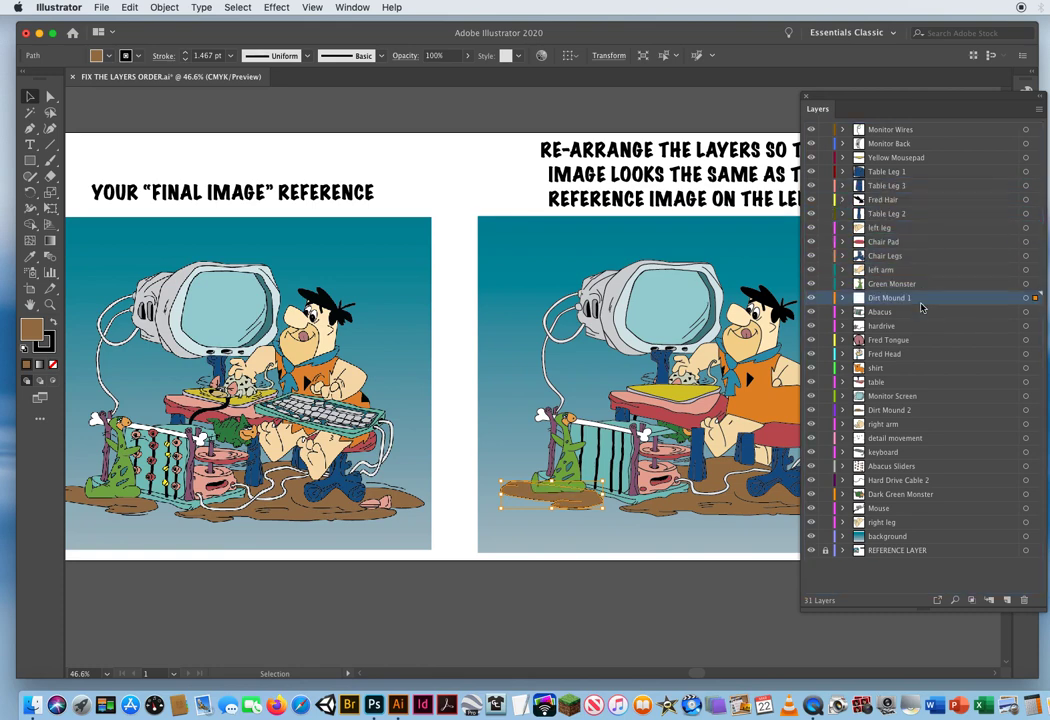
click(563, 540)
click(467, 397)
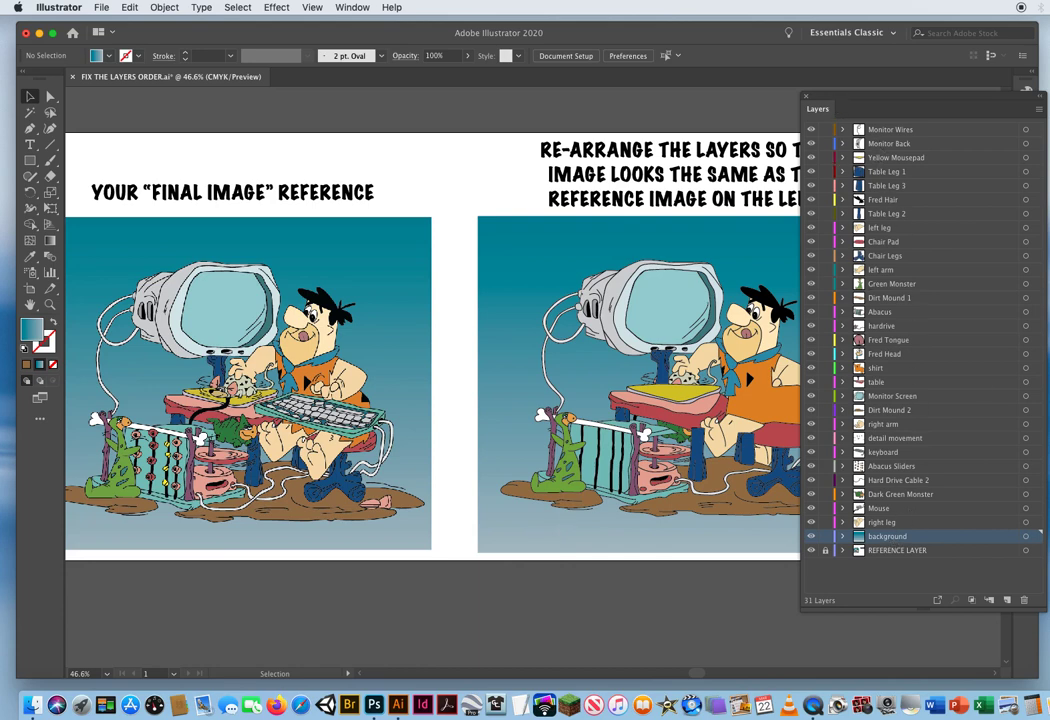
Resize, widen and shift the Layers panel so all 31 layers show with full names.
drag(1044, 606, 953, 287)
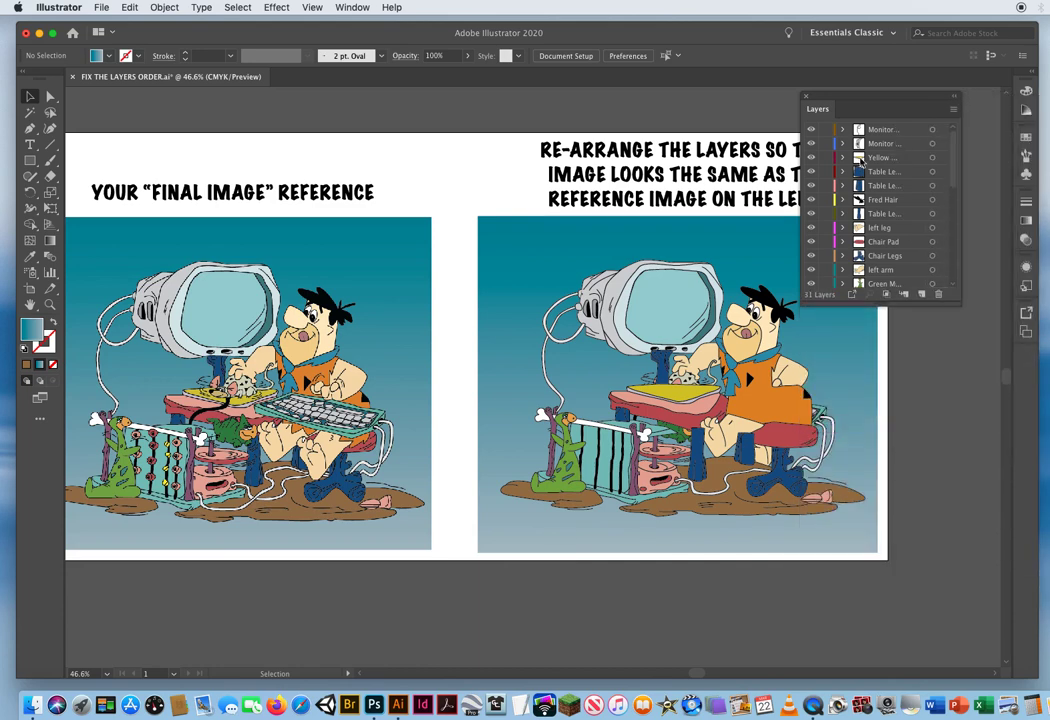
drag(830, 108, 900, 111)
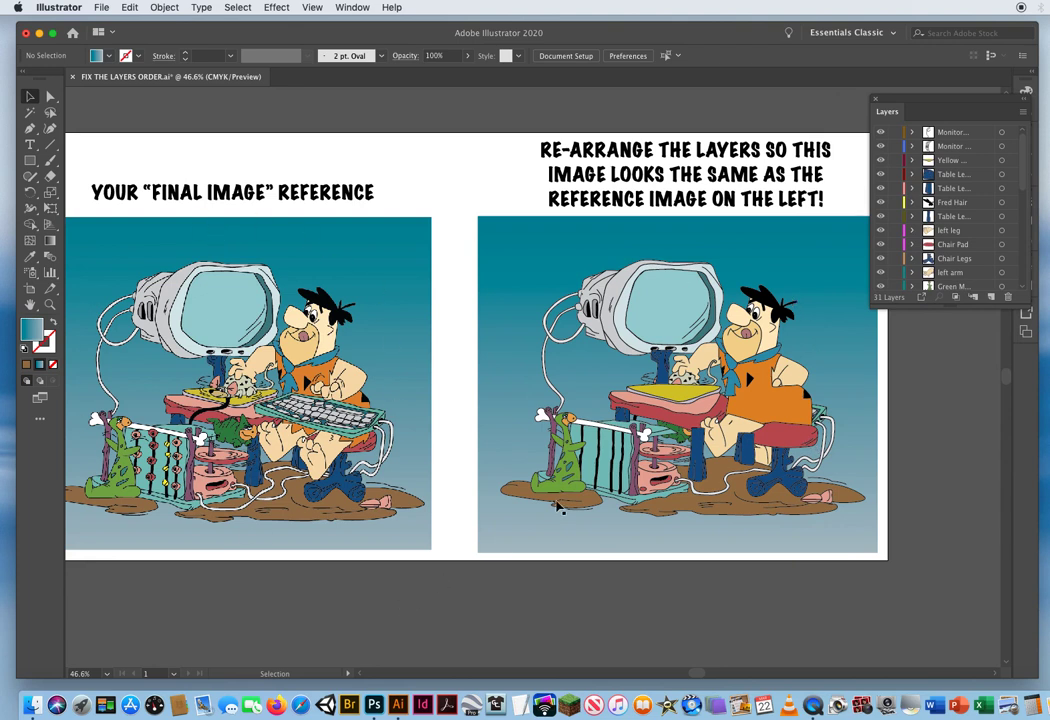
drag(1022, 305, 1030, 610)
drag(906, 100, 808, 91)
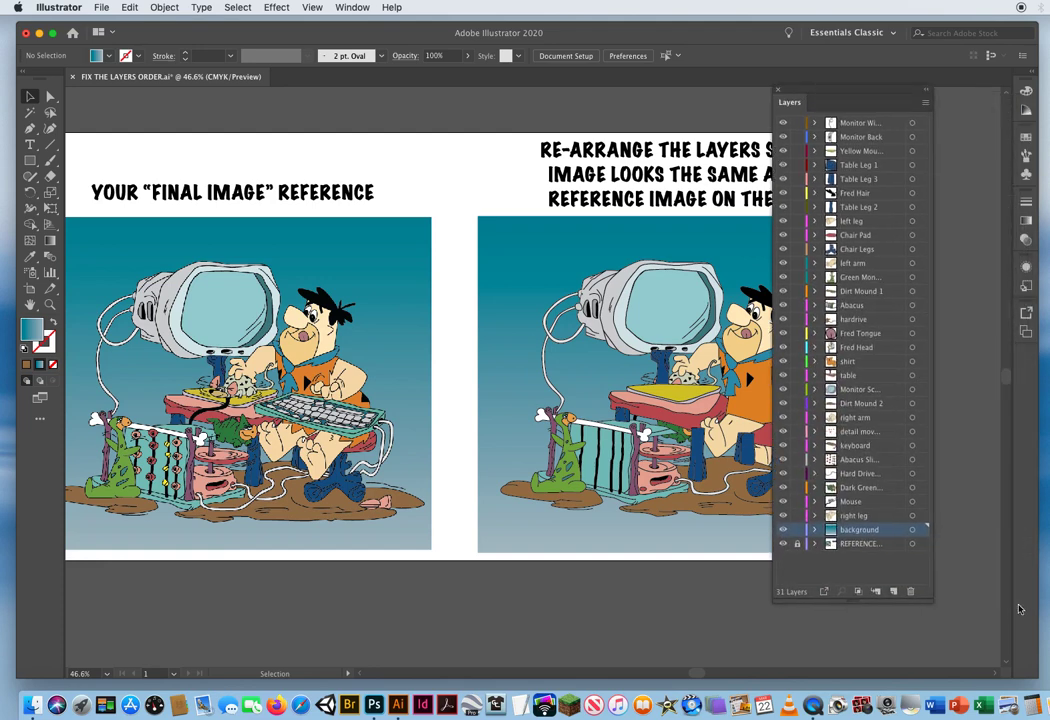
drag(928, 598, 988, 628)
drag(806, 89, 853, 89)
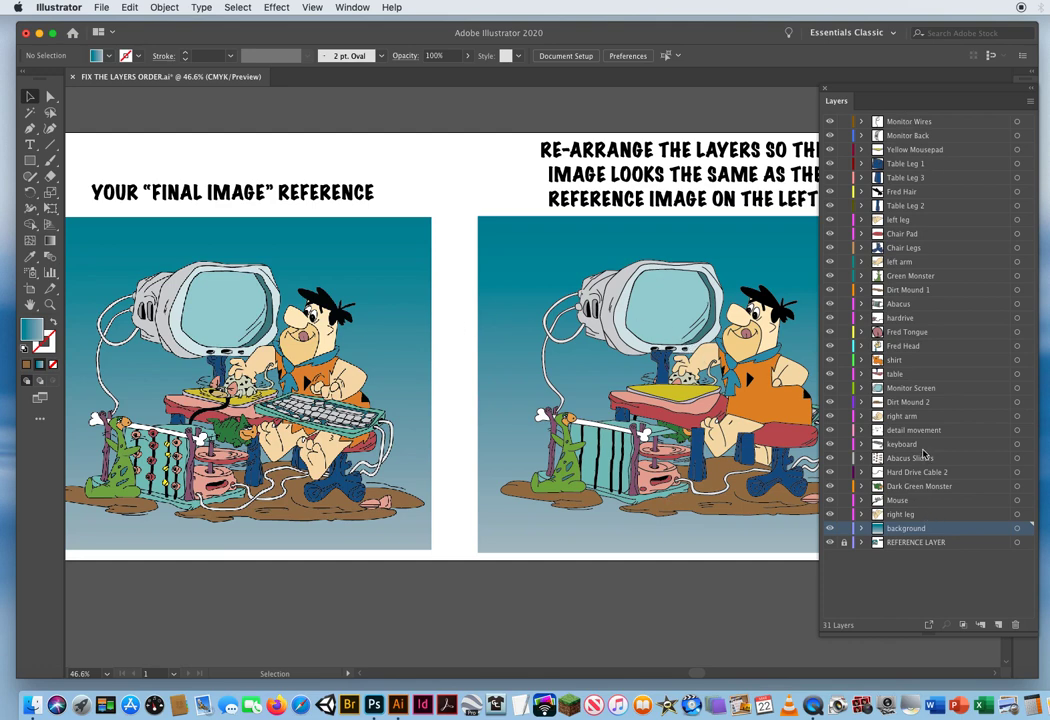
Move right arm between Fred Head and shirt, and raise keyboard just above Fred Head.
click(903, 416)
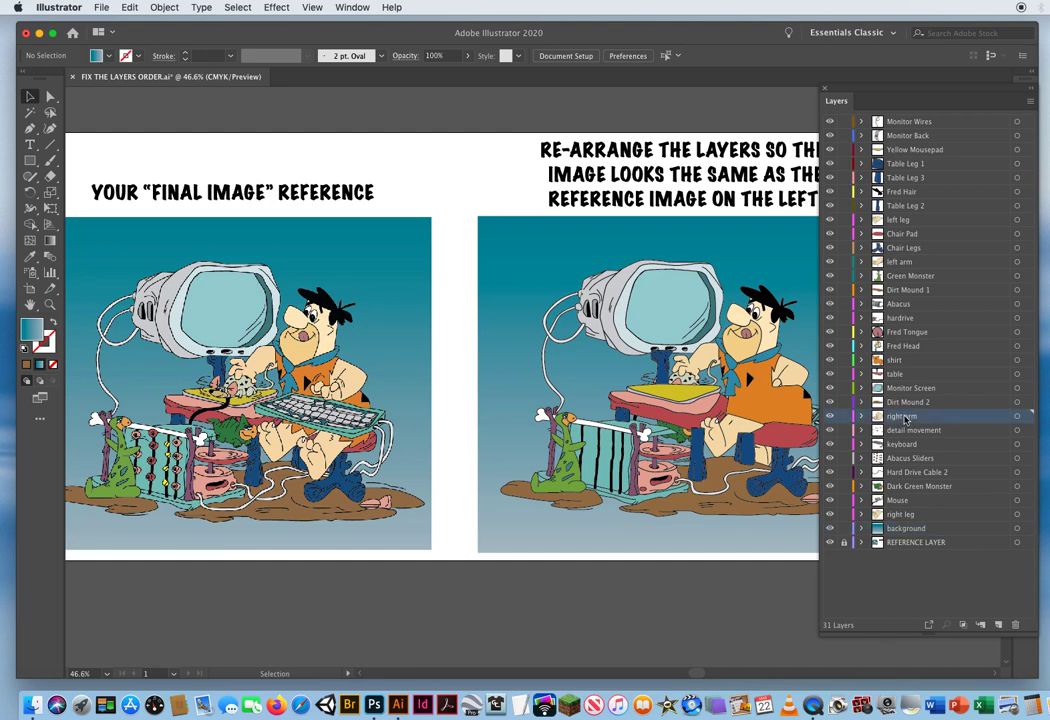
drag(905, 420, 910, 354)
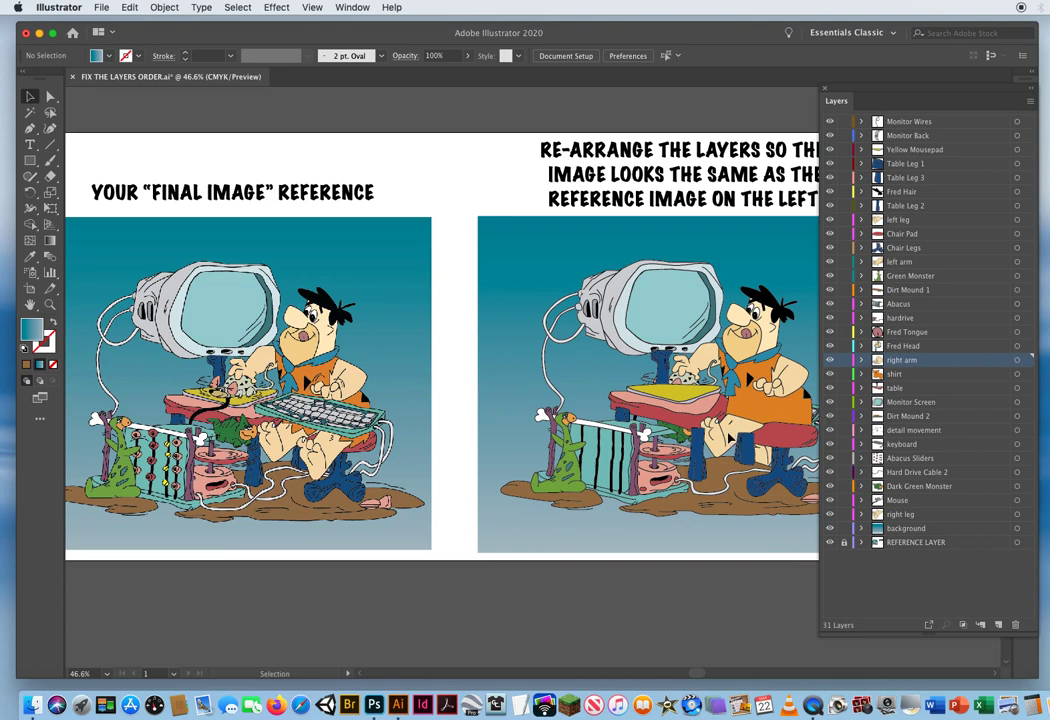
click(733, 441)
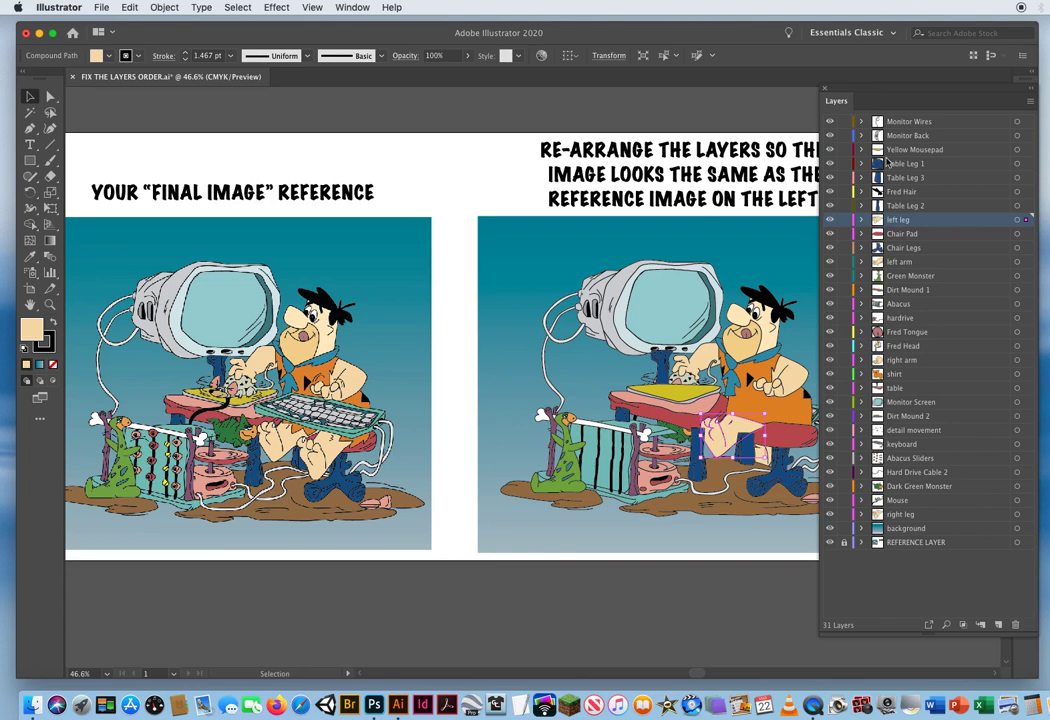
click(900, 444)
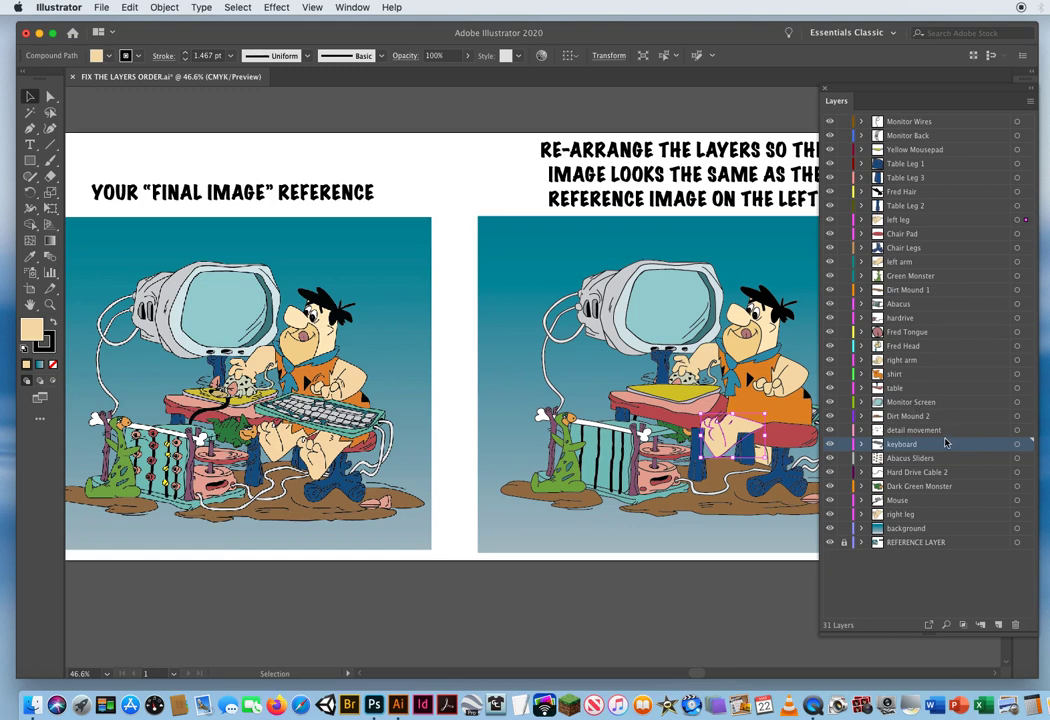
drag(905, 444, 930, 342)
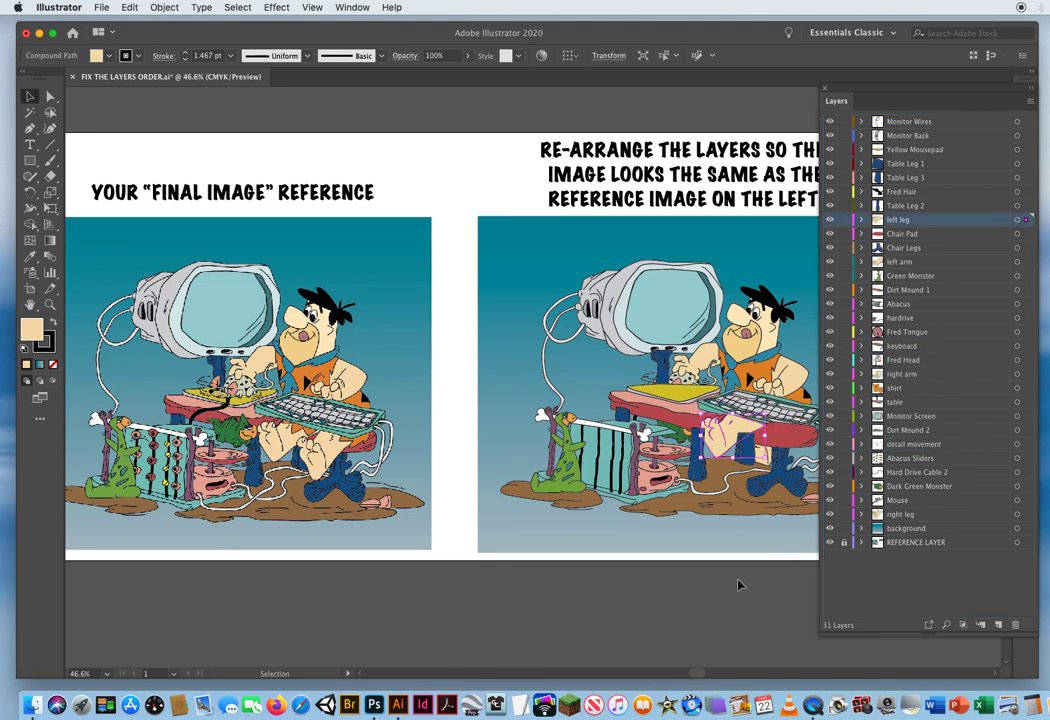
Move Chair Pad down between shirt and table, and raise right leg above Chair Pad.
click(926, 232)
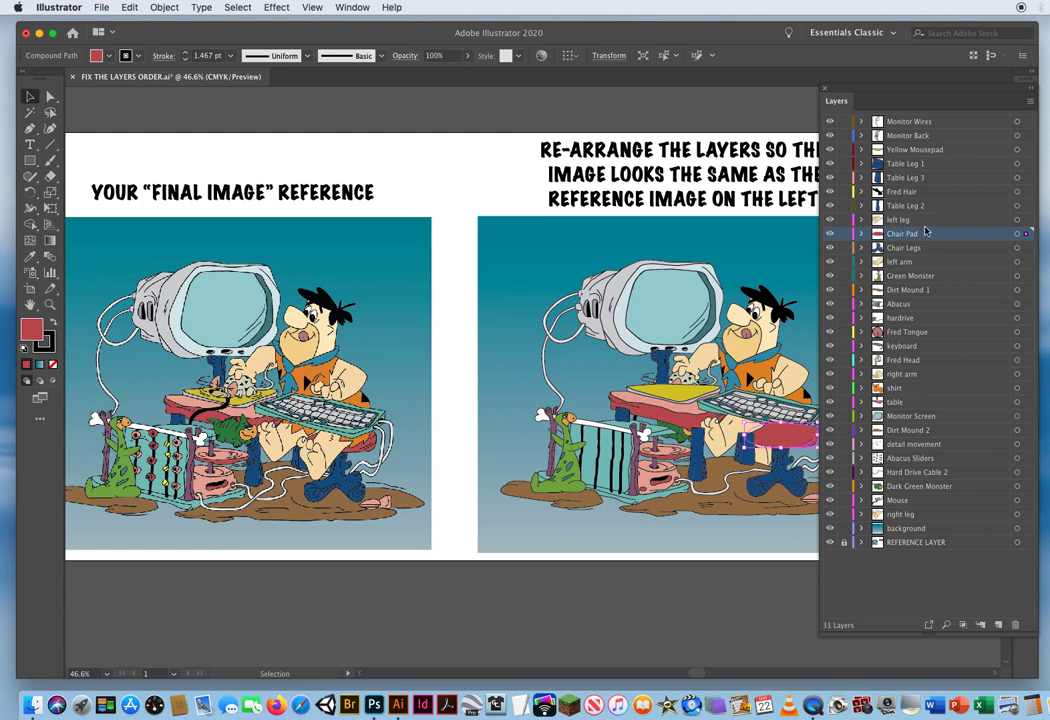
drag(928, 236, 905, 399)
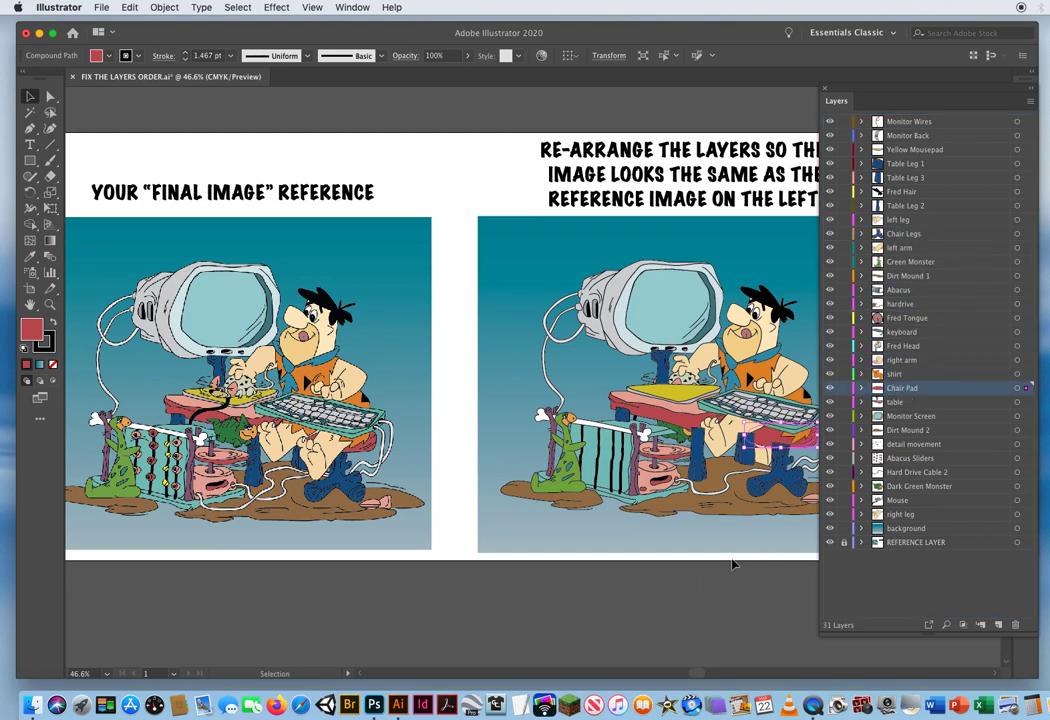
drag(926, 515, 919, 383)
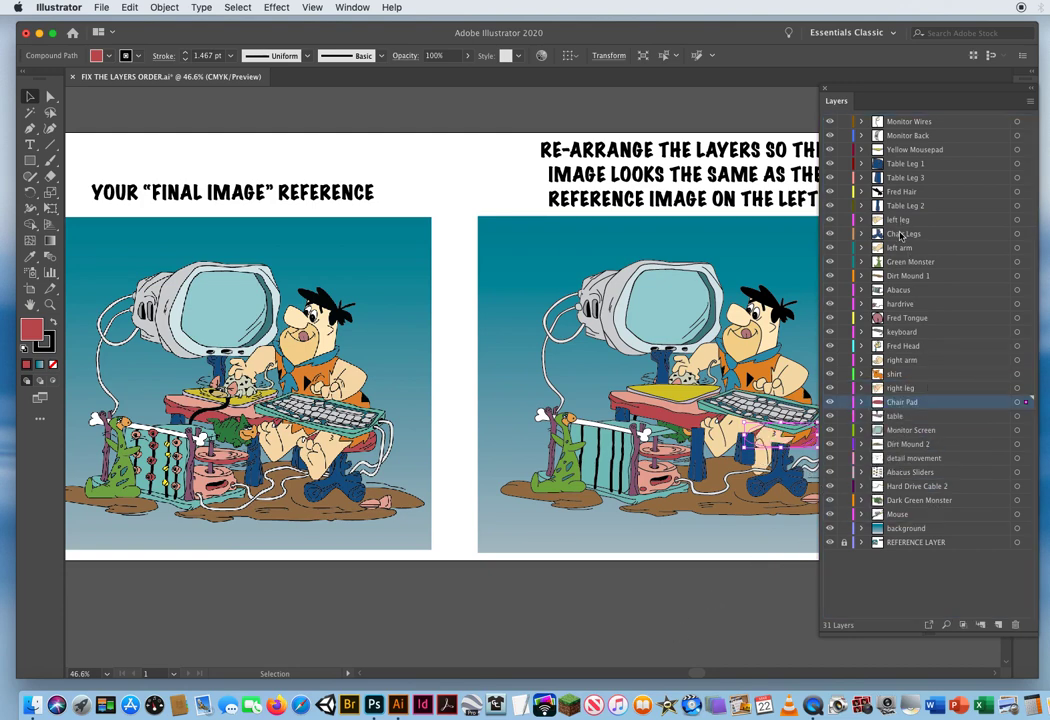
Move Chair Legs below table, Table Leg 3 below Chair Pad, and left leg below right leg.
drag(904, 234, 911, 421)
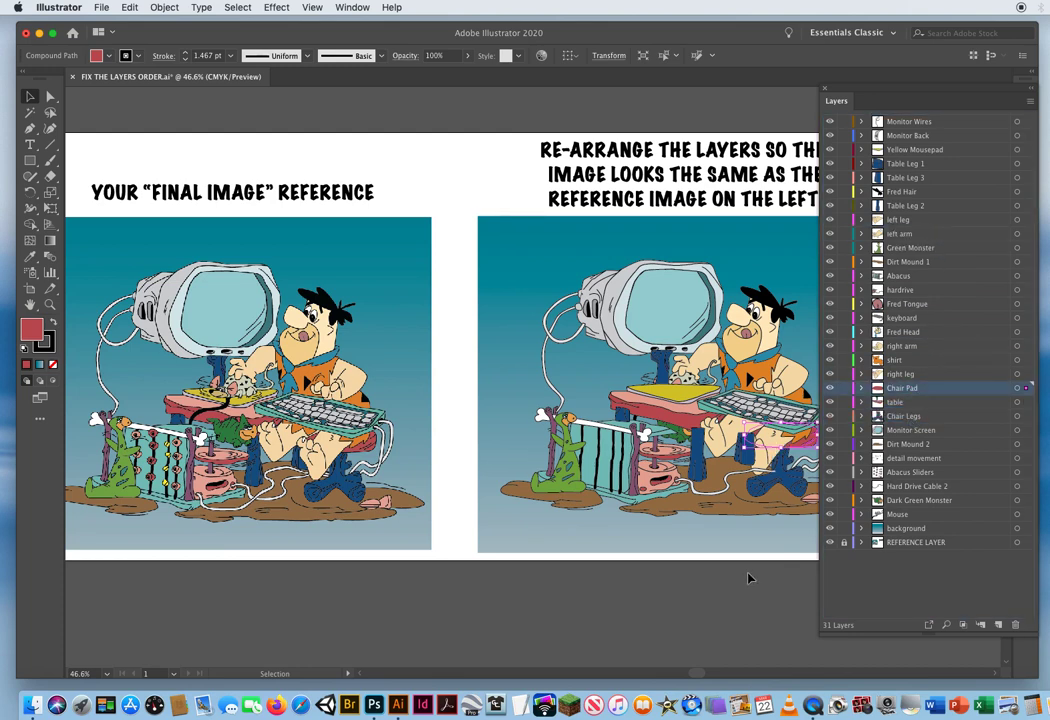
drag(905, 177, 917, 397)
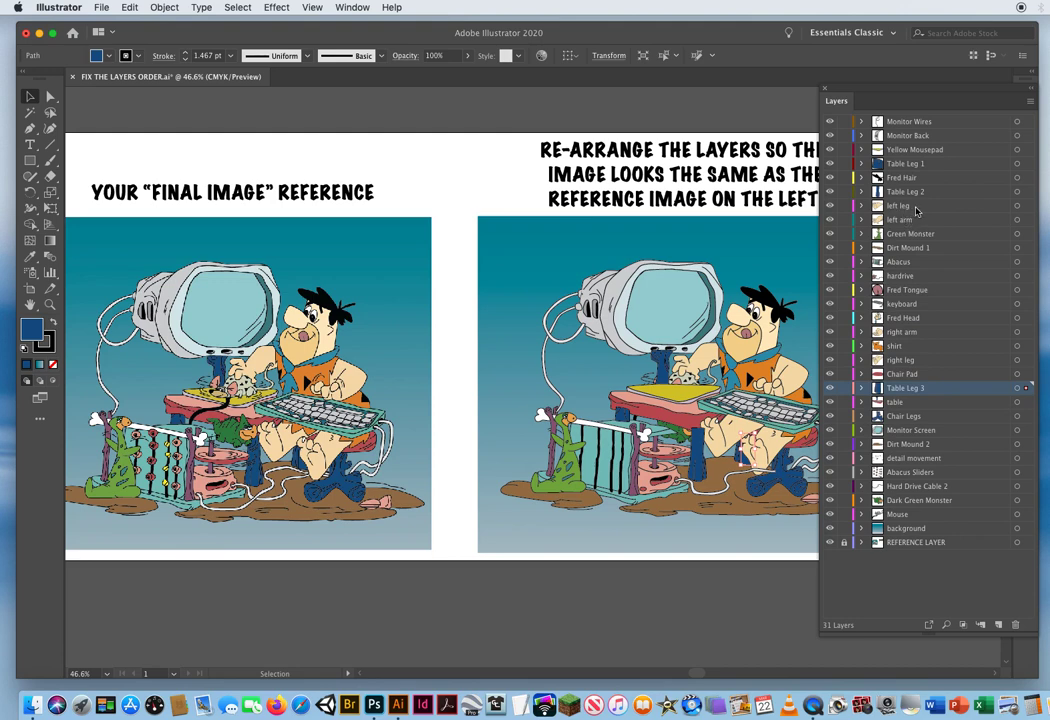
drag(898, 206, 897, 368)
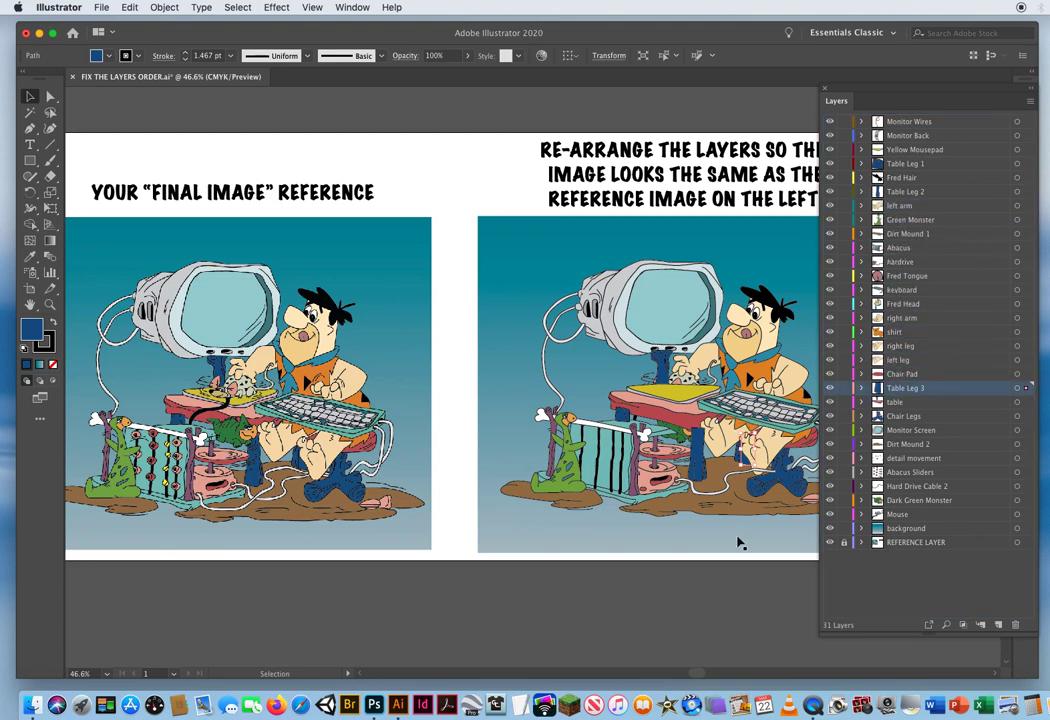
click(593, 459)
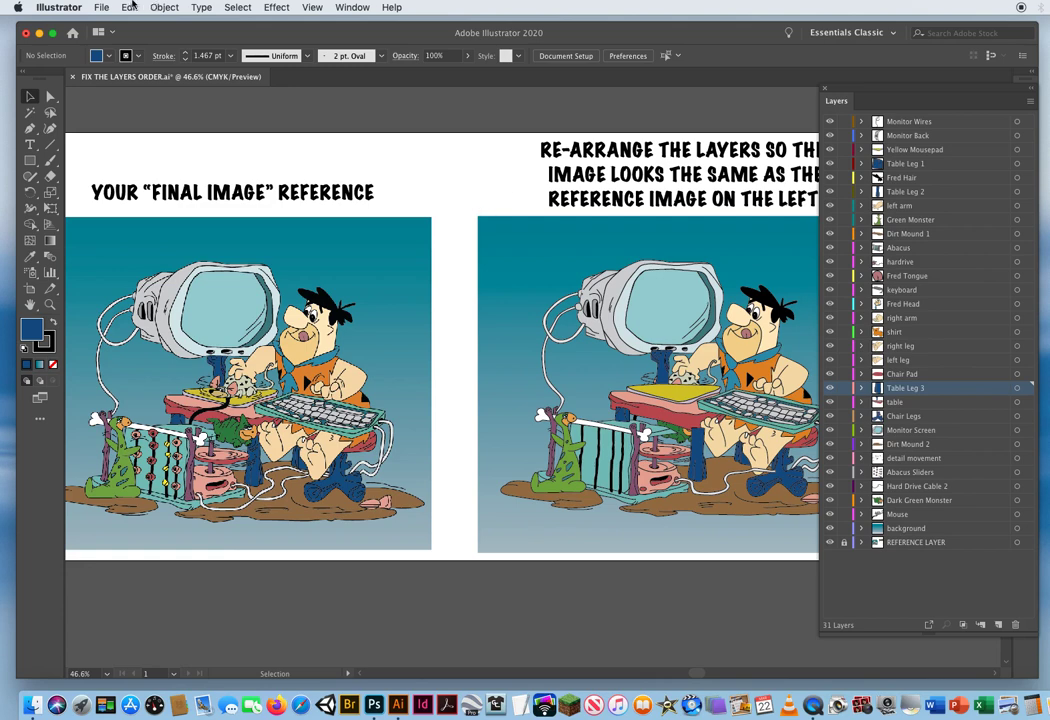
click(101, 7)
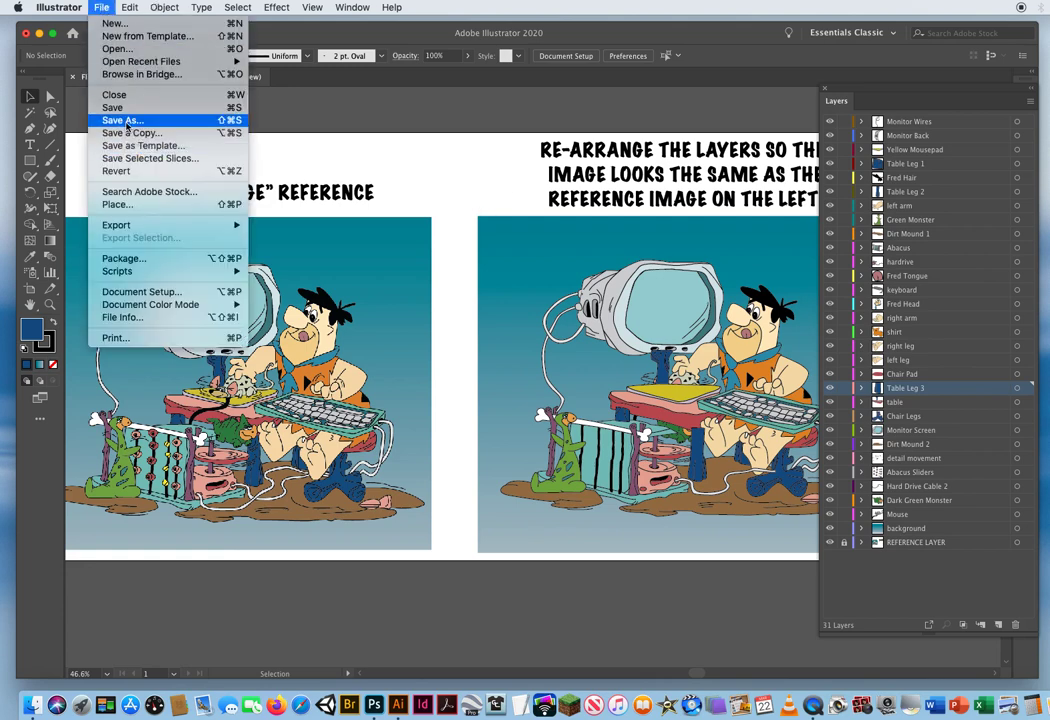
click(453, 185)
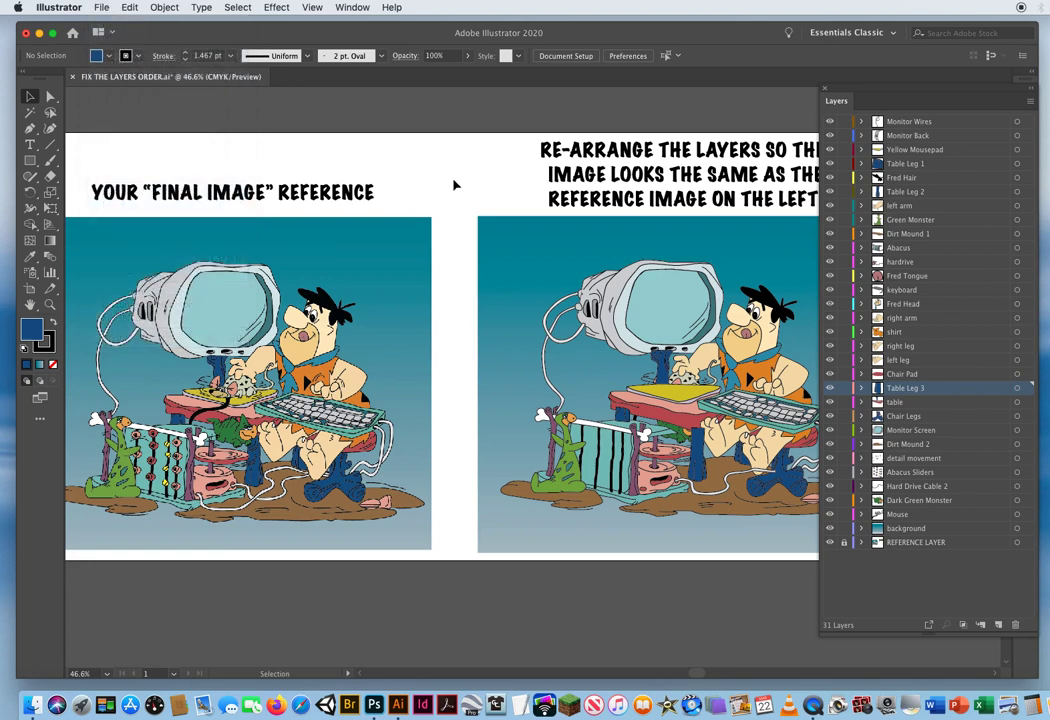